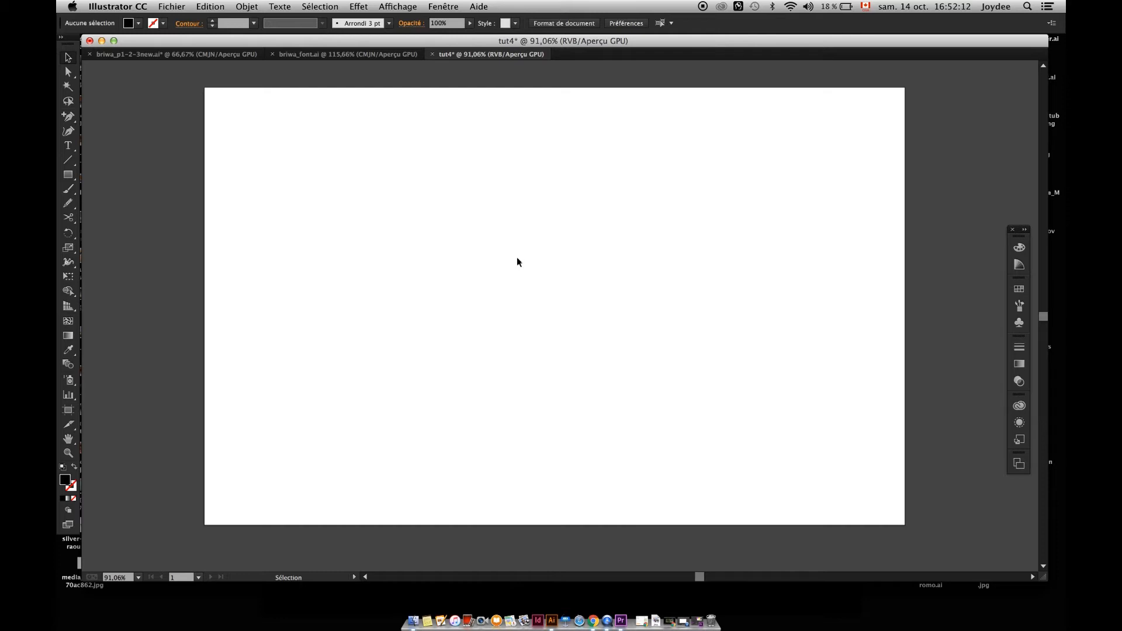
# Create the point text ILLUSTRATOR on the upper part of the artboard and move it slightly down.
pyautogui.click(501, 224)
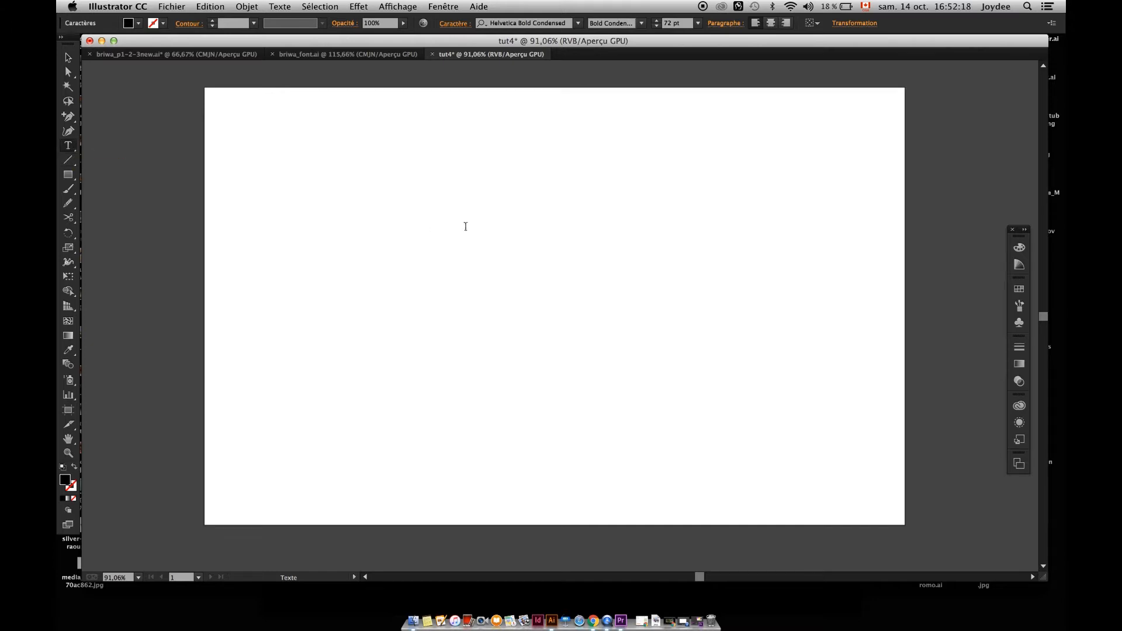
pyautogui.click(68, 57)
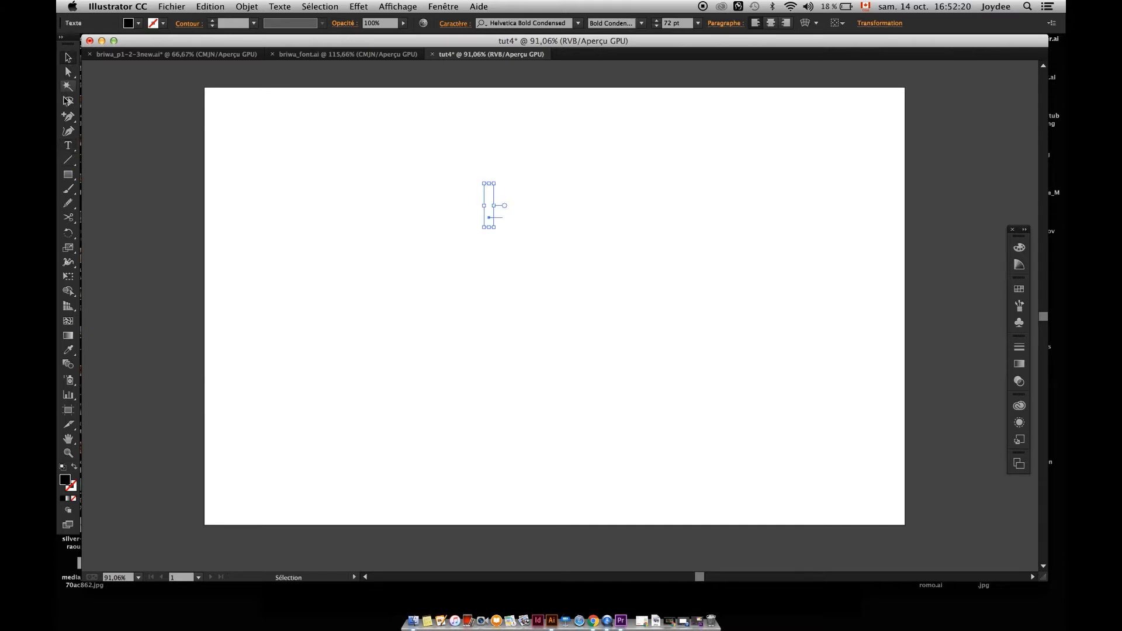
pyautogui.press('t')
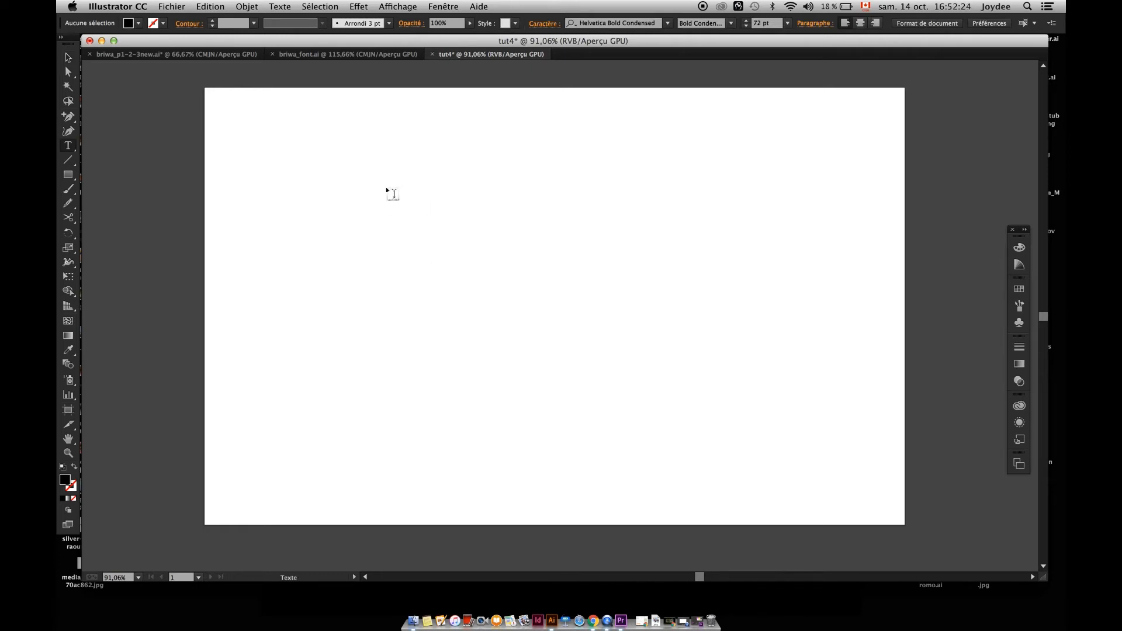
pyautogui.click(406, 184)
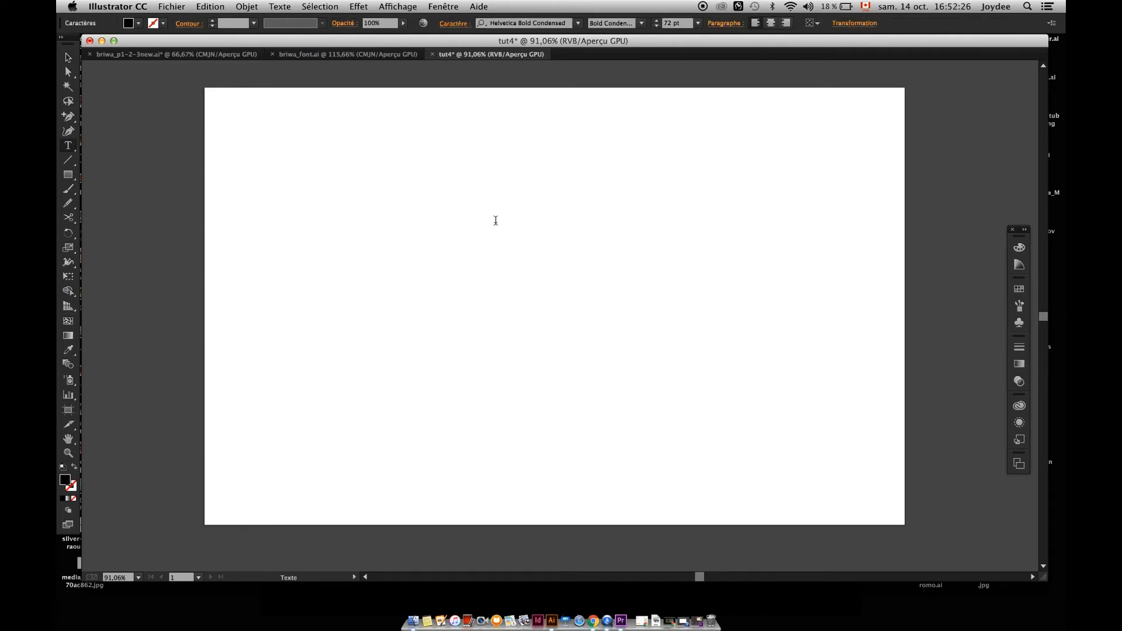
pyautogui.write('ILLUSTRATOR')
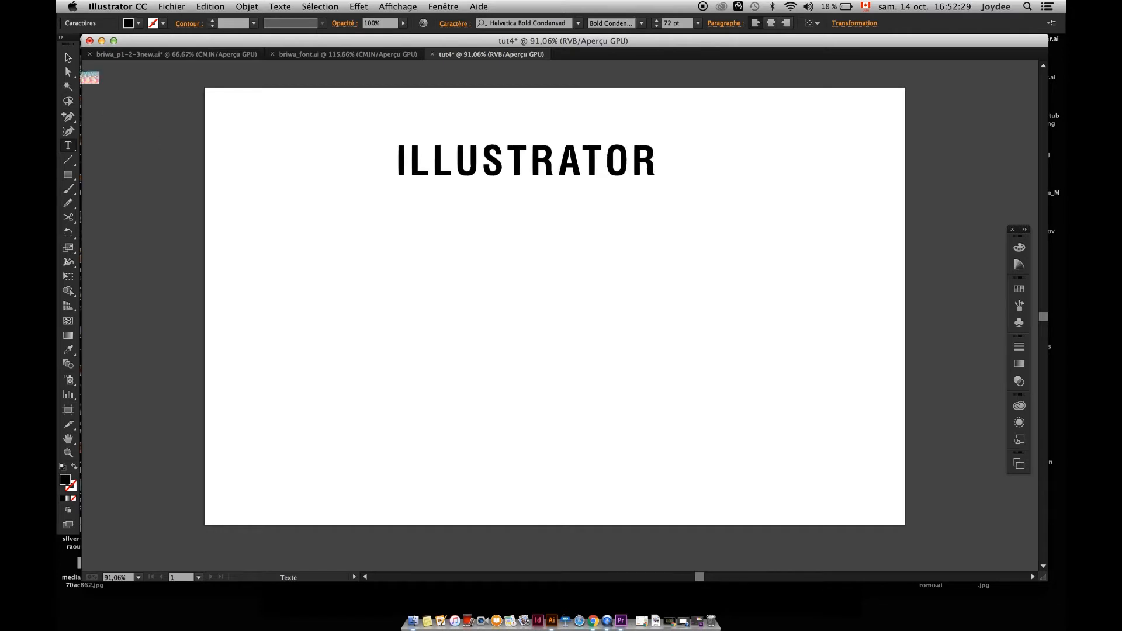
pyautogui.click(68, 57)
pyautogui.moveTo(507, 167); pyautogui.dragTo(468, 214)
pyautogui.moveTo(549, 222)
pyautogui.mouseDown()
pyautogui.moveTo(601, 263)
pyautogui.moveTo(563, 279)
pyautogui.moveTo(544, 227)
pyautogui.moveTo(551, 222)
pyautogui.mouseUp()
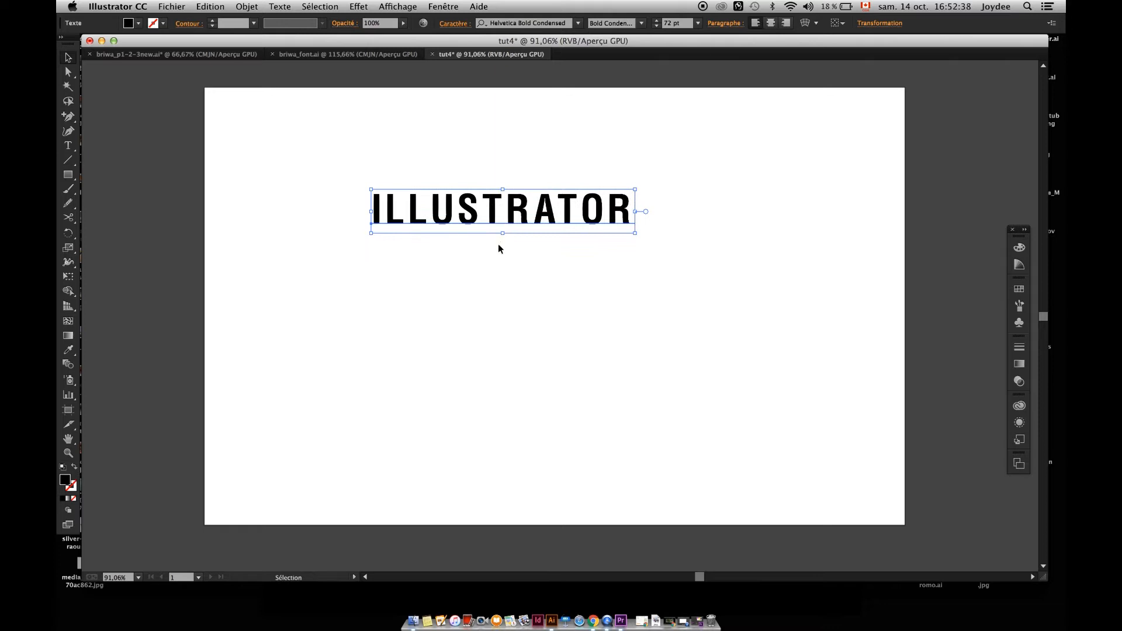
# Insert the letters EXTRAf into the middle of the word ILLUSTRATOR, then undo the insertion.
pyautogui.click(497, 243)
pyautogui.press('t')
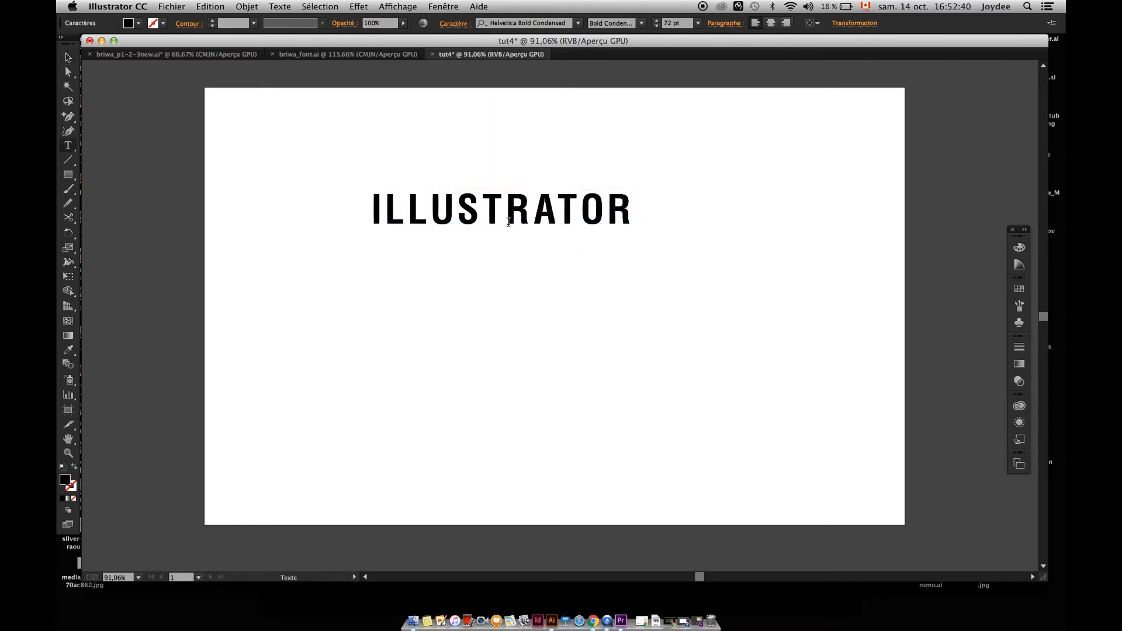
pyautogui.write('EXTRA')
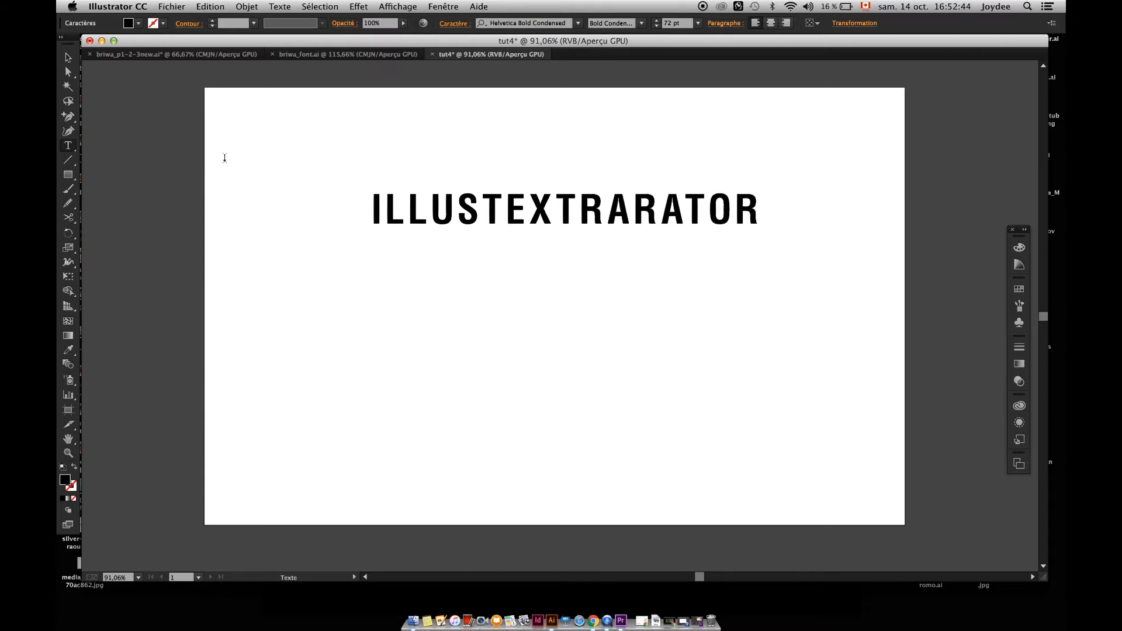
pyautogui.write('f')
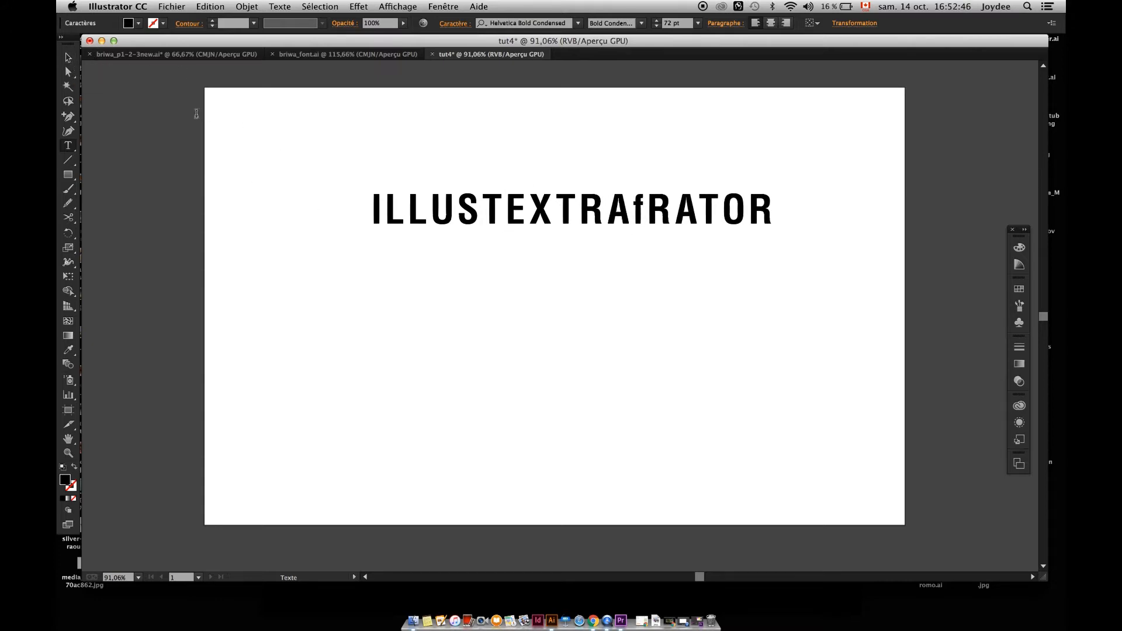
pyautogui.click(70, 60)
pyautogui.press('super+z')
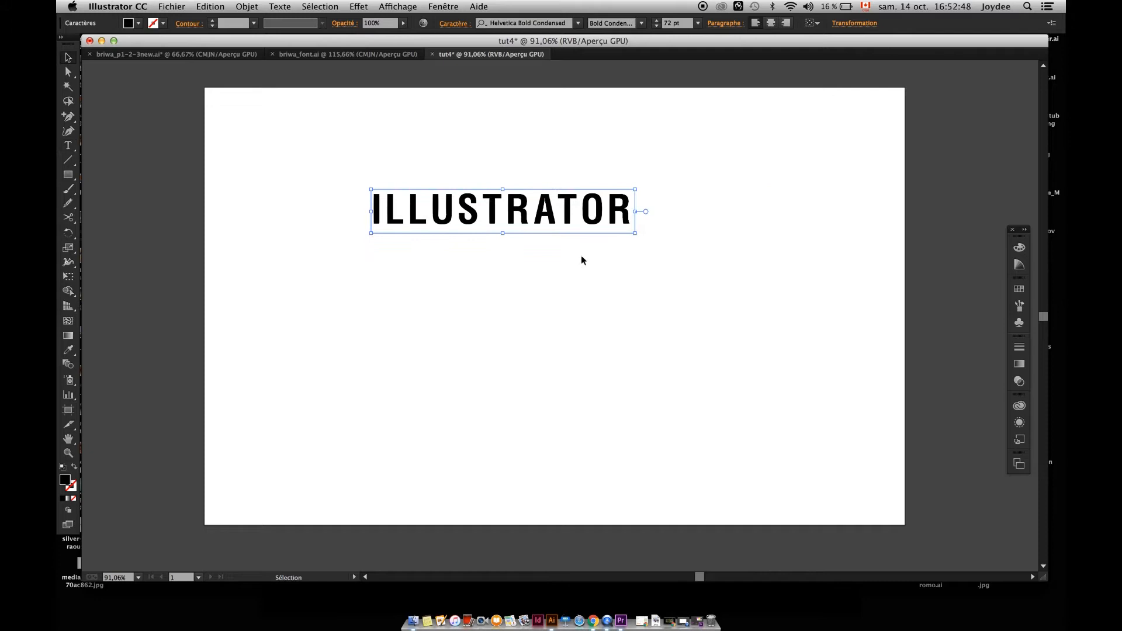
# Delete the point text ILLUSTRATOR from the artboard.
pyautogui.click(522, 266)
pyautogui.moveTo(514, 208); pyautogui.dragTo(481, 206)
pyautogui.press('Delete')
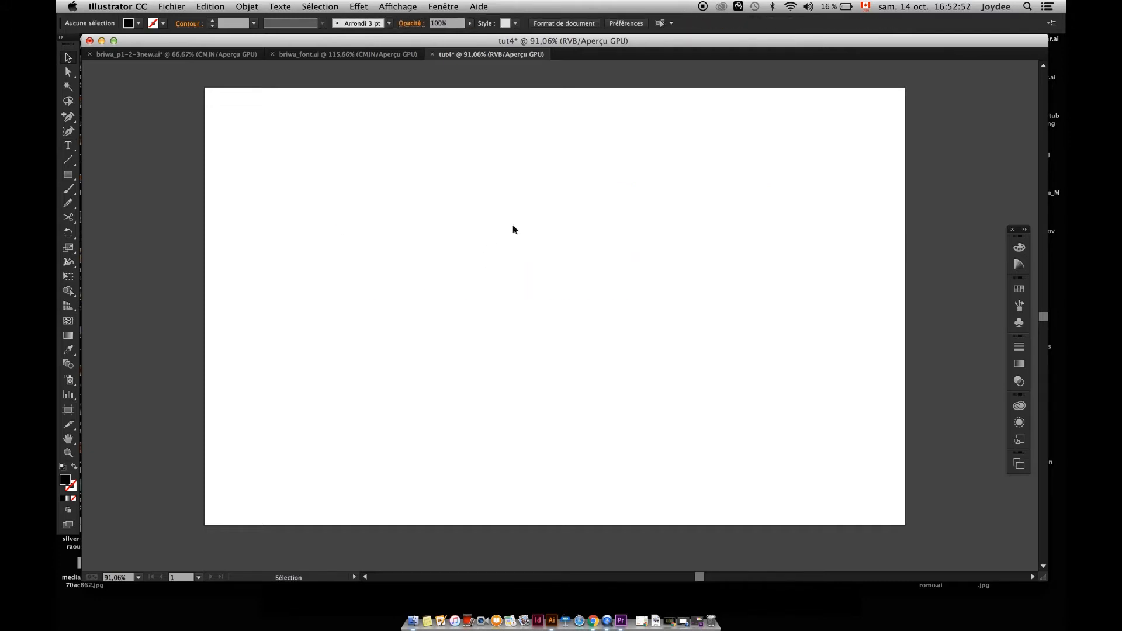
# Draw a wide, shallow area-text frame on the artboard's upper half and enter ILLUSTRATOR at 20 pt.
pyautogui.press('t')
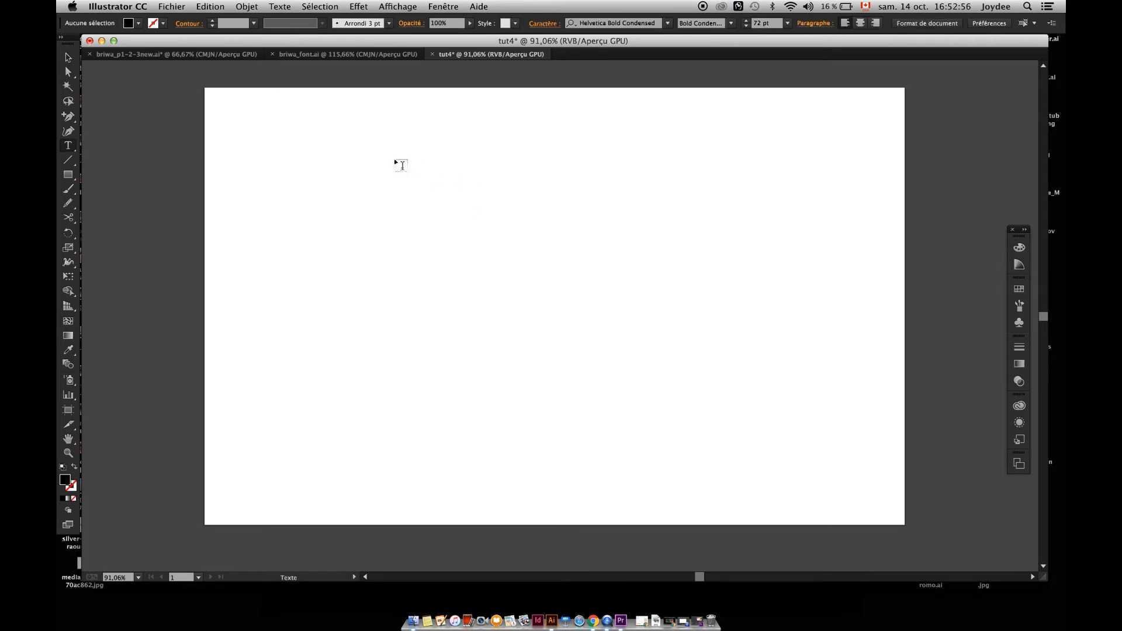
pyautogui.moveTo(395, 159); pyautogui.dragTo(778, 394)
pyautogui.moveTo(814, 283); pyautogui.dragTo(547, 439)
pyautogui.moveTo(640, 304); pyautogui.dragTo(739, 254)
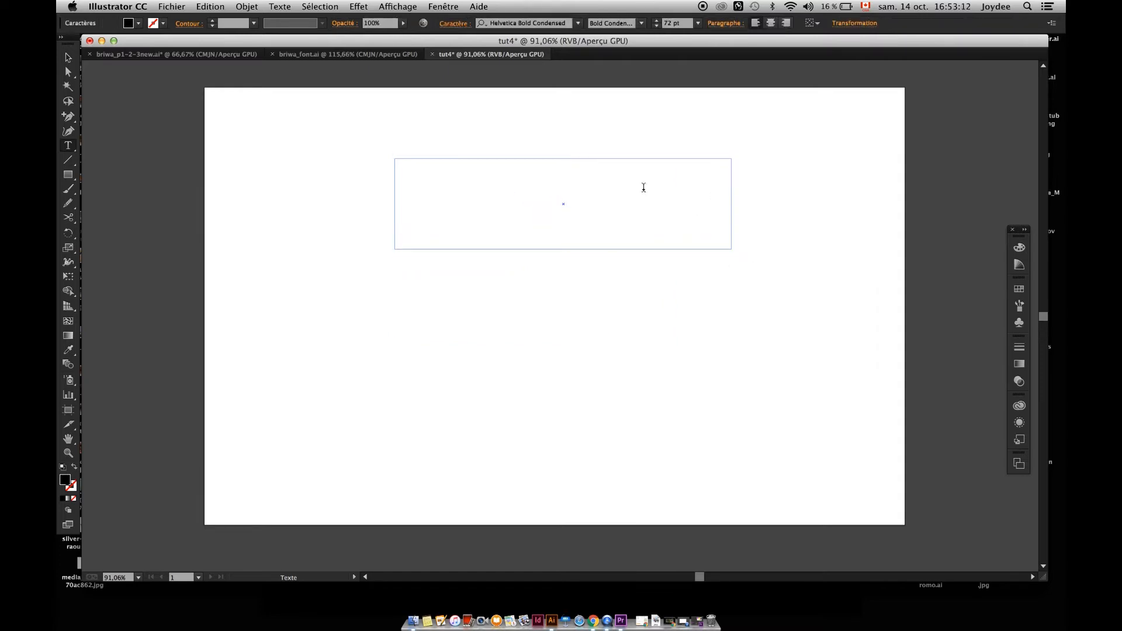
pyautogui.moveTo(684, 25); pyautogui.dragTo(634, 25)
pyautogui.write('20')
pyautogui.press('Return')
pyautogui.write('USTRATO')
# Copy the word ILLUSTRATOR and paste it repeatedly after itself until the text overflows the frame.
pyautogui.moveTo(469, 164); pyautogui.dragTo(381, 164)
pyautogui.press('super+c')
pyautogui.click(498, 167)
pyautogui.press('super+v')
pyautogui.press('super+v')
pyautogui.press('super+v')
pyautogui.press('super+v')
pyautogui.press('super+v')
pyautogui.press('super+v')
pyautogui.press('super+v')
pyautogui.press('super+v')
pyautogui.press('super+v')
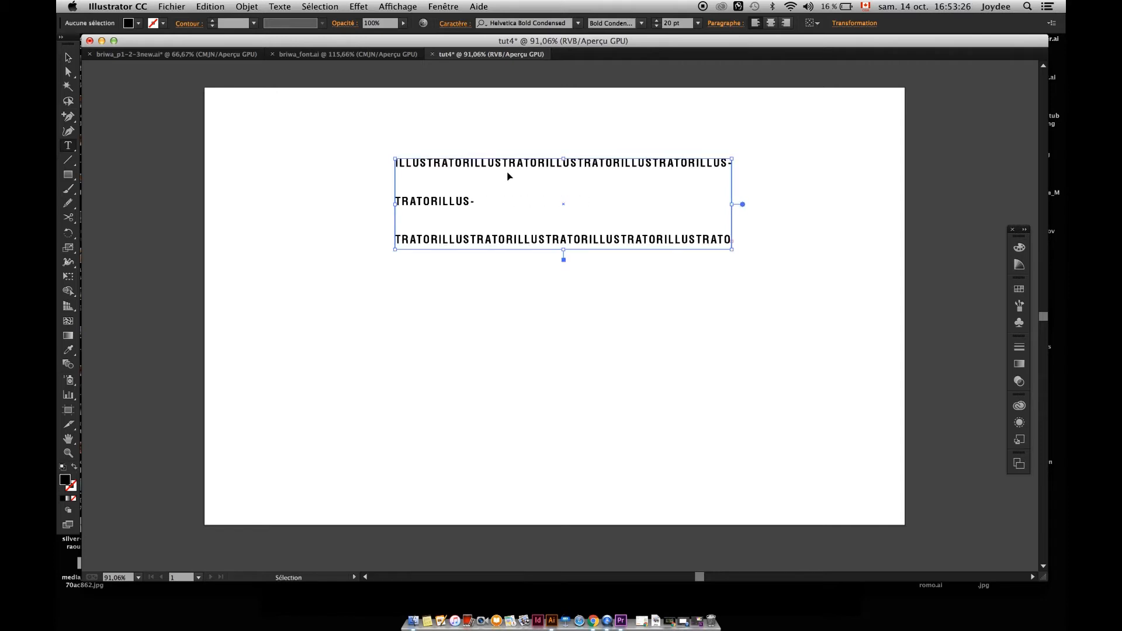
# Try to pick up the overset text from the overflow marker at the end of the frame's last line.
pyautogui.press('super+a')
pyautogui.click(522, 220)
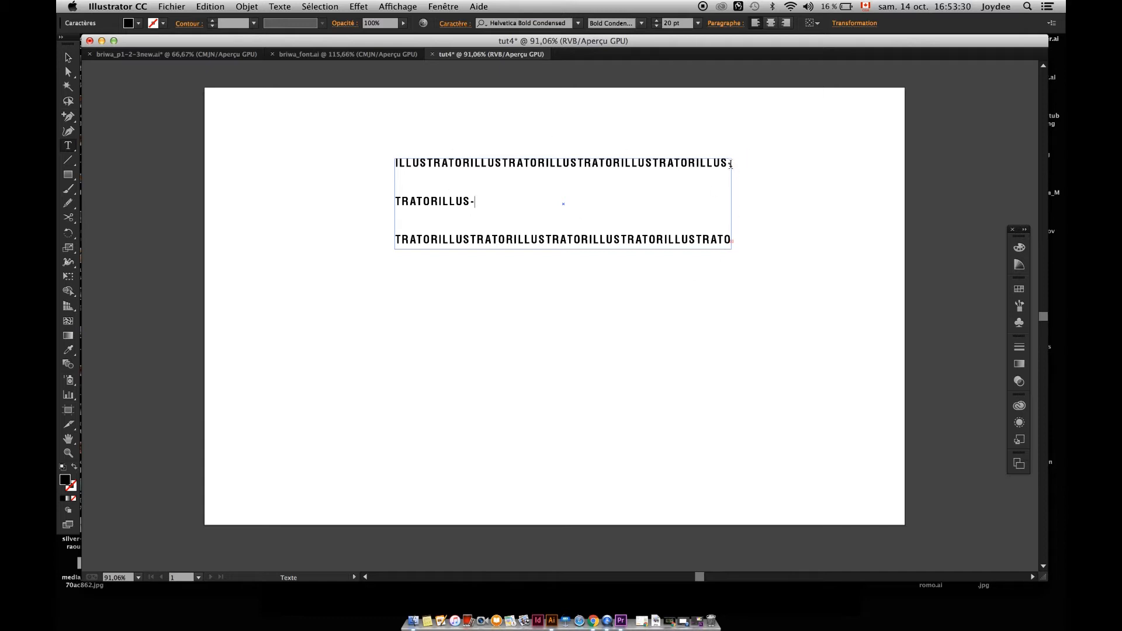
pyautogui.click(68, 58)
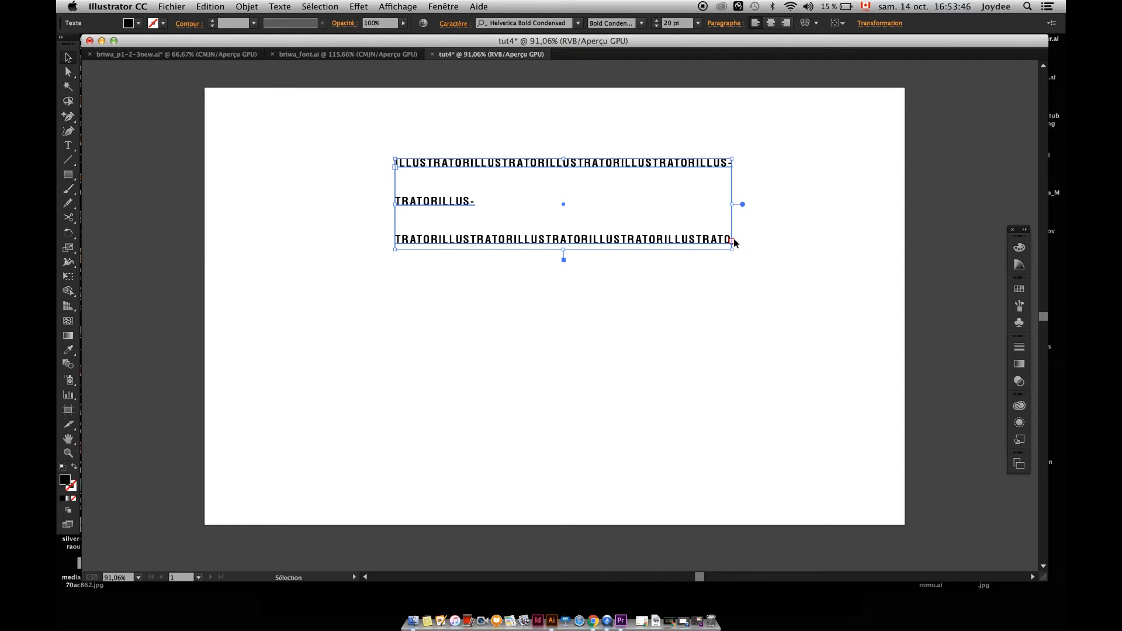
pyautogui.click(705, 269)
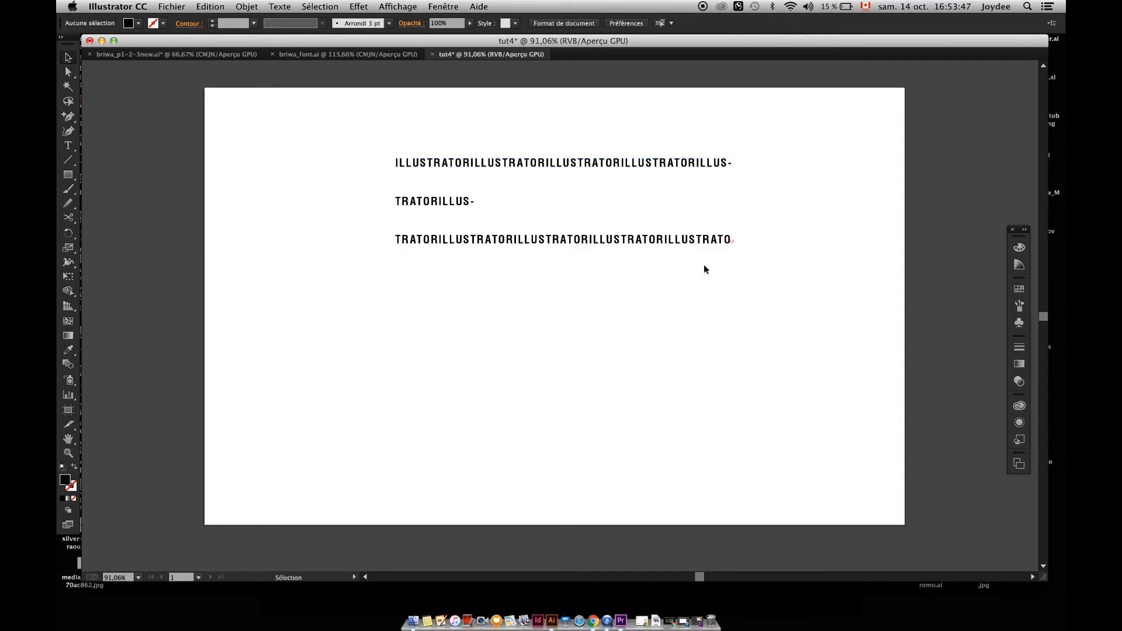
pyautogui.click(731, 241)
pyautogui.click(732, 241)
pyautogui.tripleClick(731, 241)
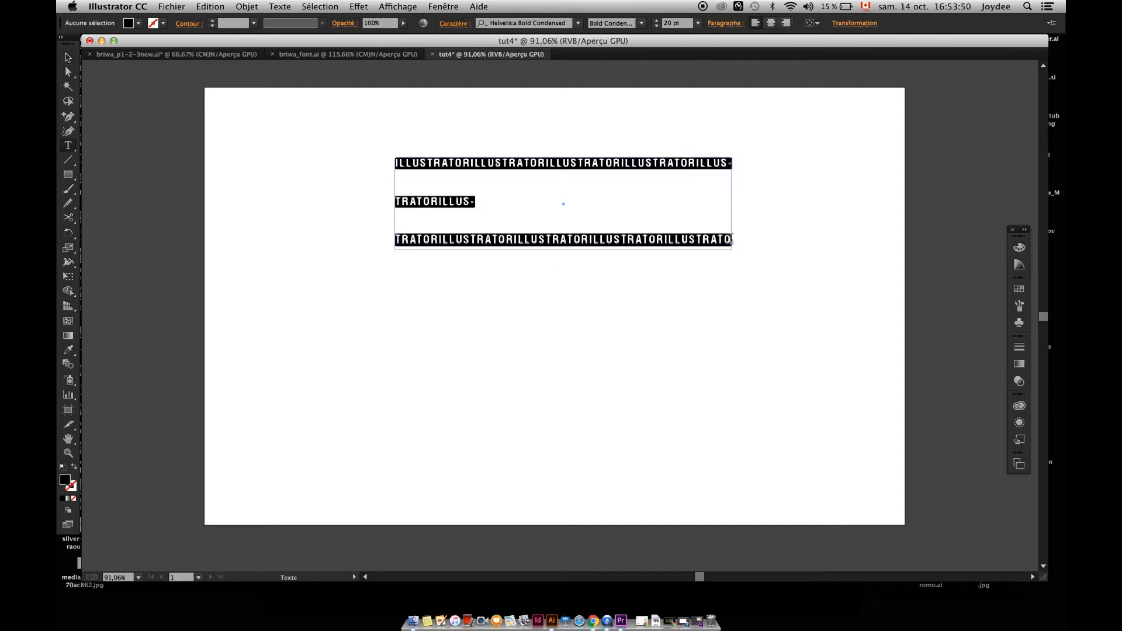
# Continue the overset text in a linked frame starting at the overflow marker, then undo that frame.
pyautogui.click(68, 57)
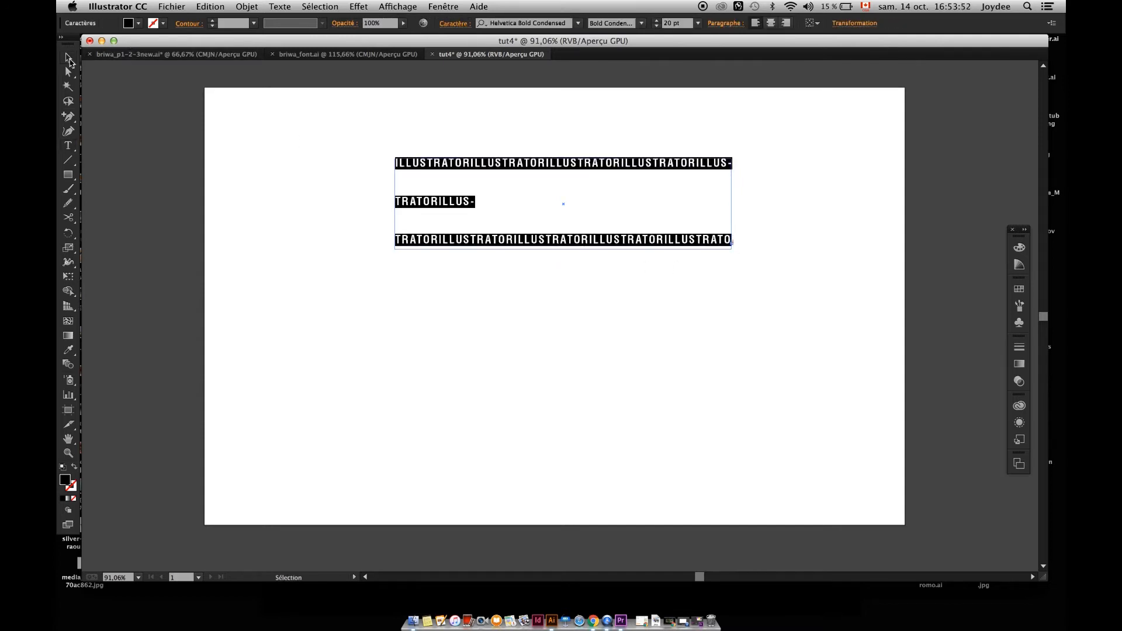
pyautogui.click(732, 242)
pyautogui.click(732, 242)
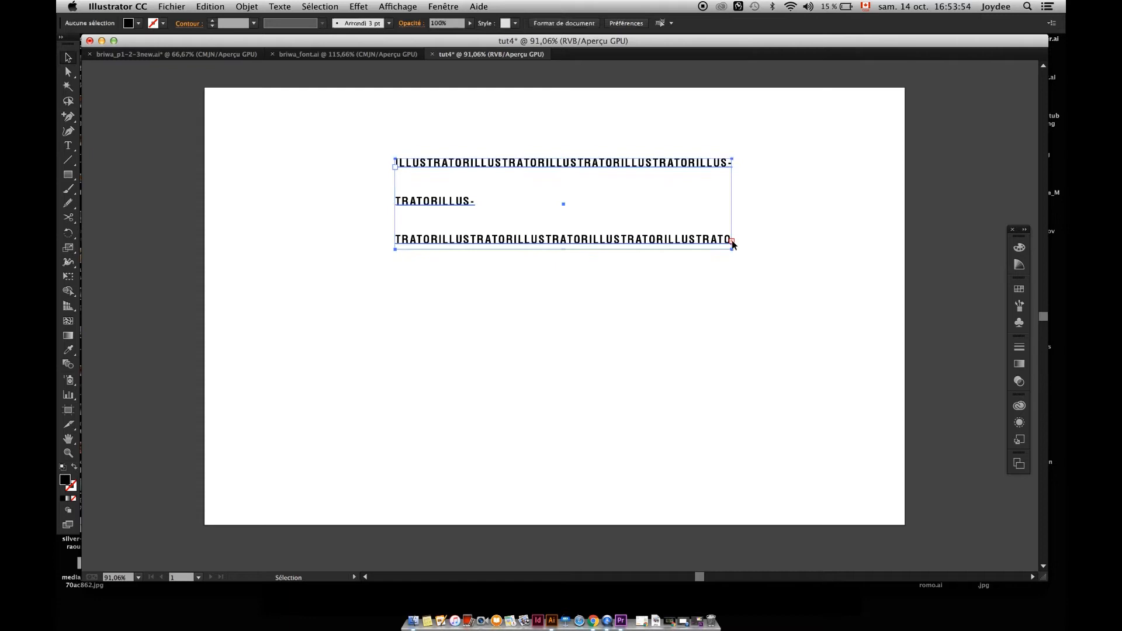
pyautogui.doubleClick(732, 242)
pyautogui.doubleClick(731, 242)
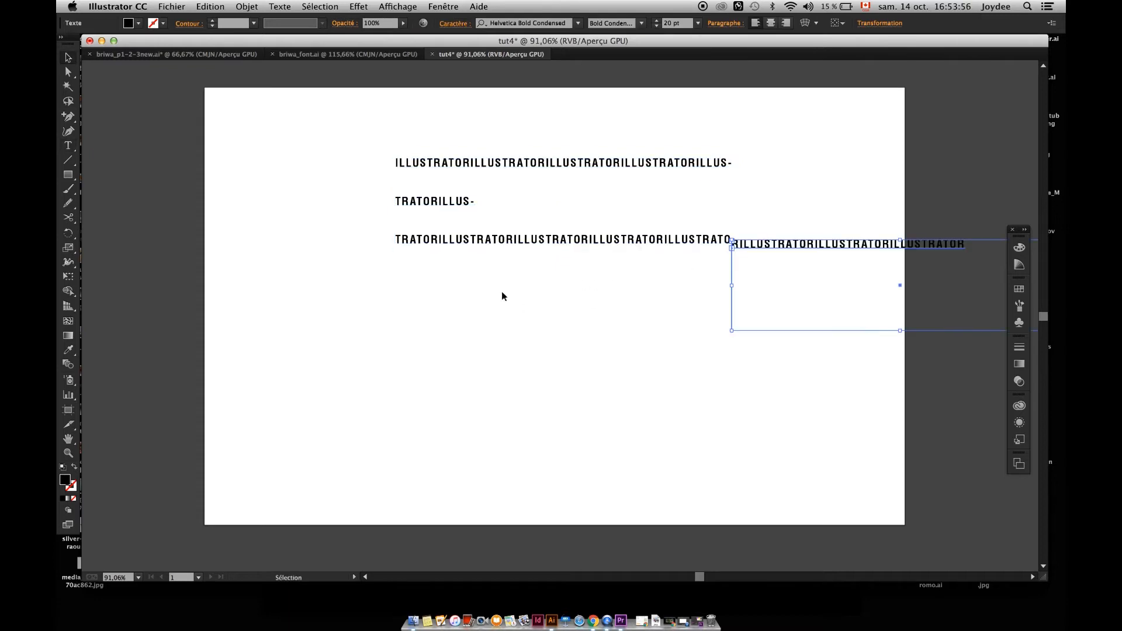
pyautogui.press('super+z')
# Load the overset text from the overflow marker and place it in a linked frame directly below the original, aligned to its left edge.
pyautogui.click(732, 242)
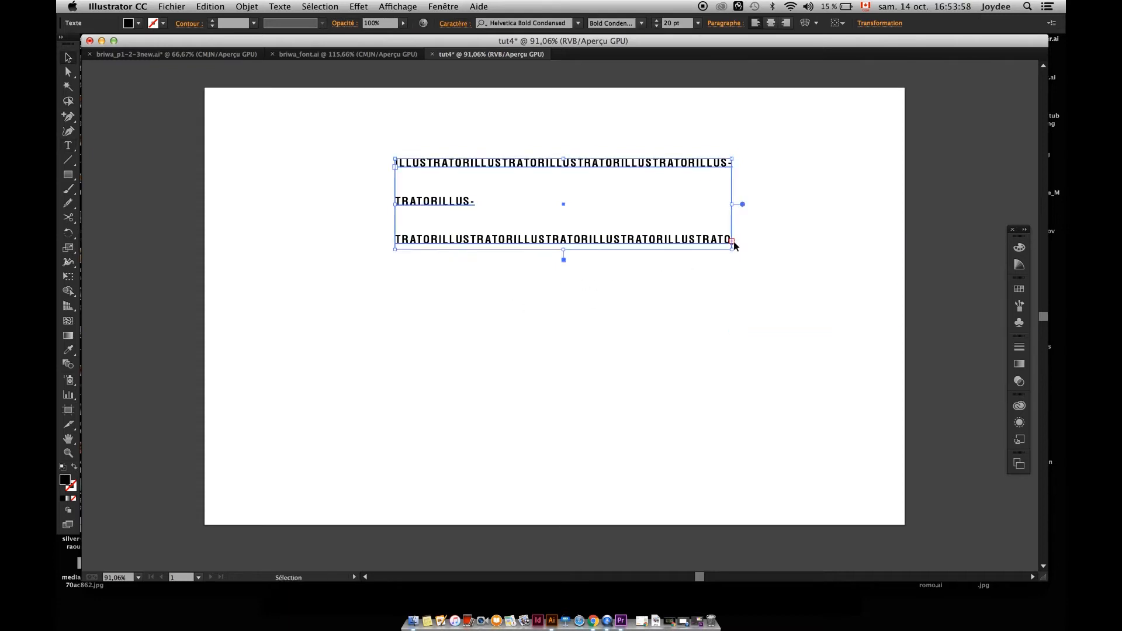
pyautogui.press('z')
pyautogui.moveTo(728, 229); pyautogui.dragTo(891, 331)
pyautogui.press('space')
pyautogui.moveTo(736, 285); pyautogui.dragTo(644, 260)
pyautogui.press('v')
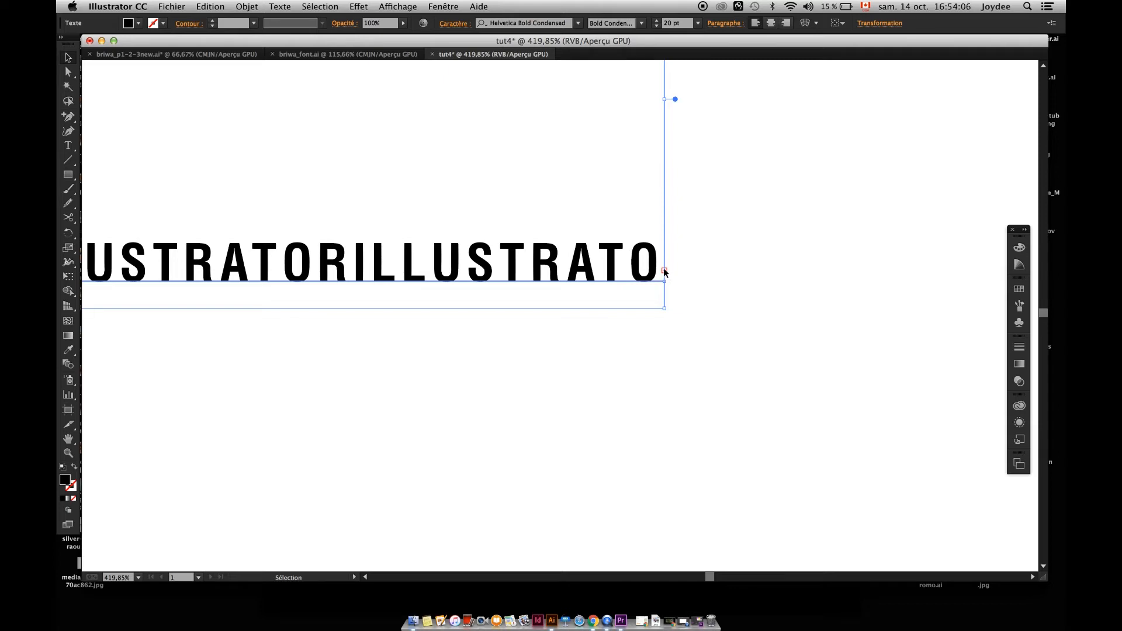
pyautogui.press('t')
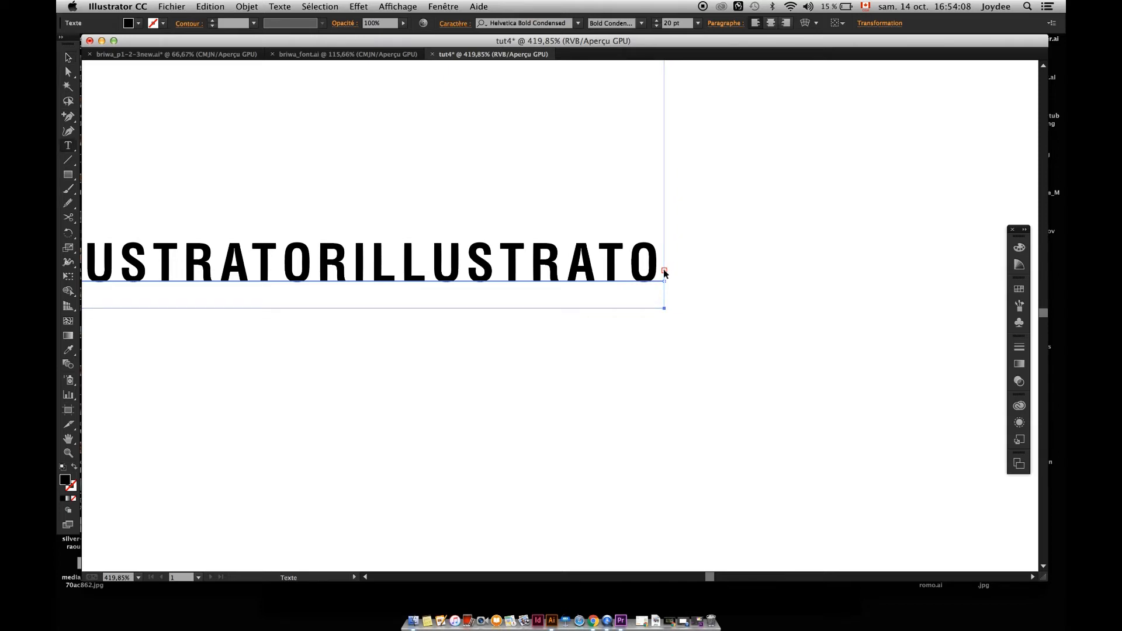
pyautogui.press('super+minus')
pyautogui.press('super+minus')
pyautogui.press('super+minus')
pyautogui.press('super+minus')
pyautogui.press('super+minus')
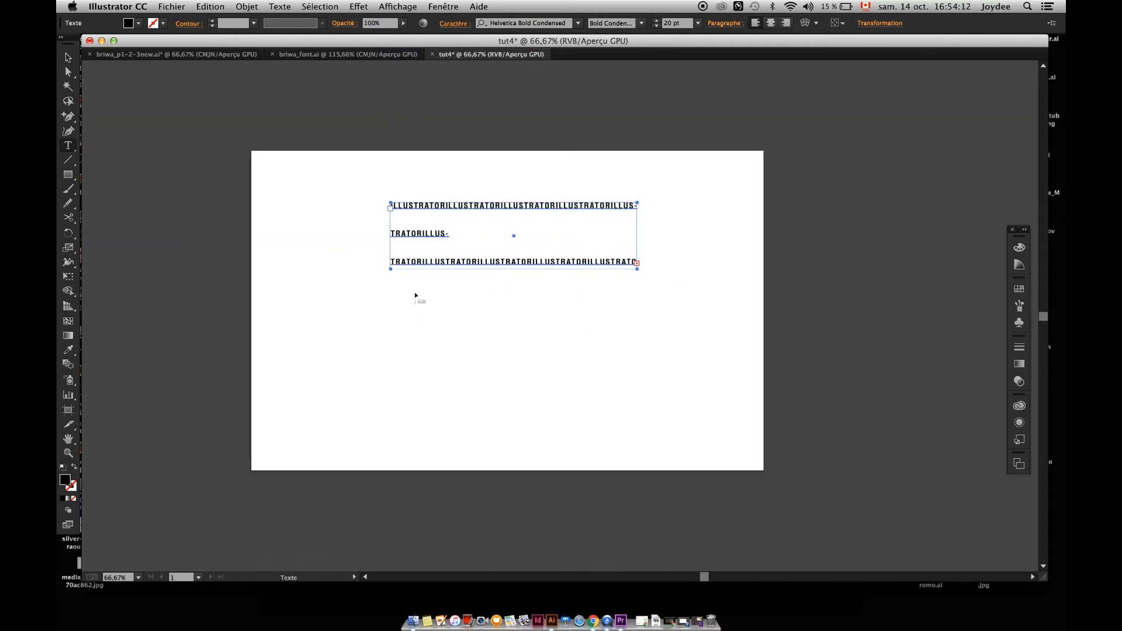
pyautogui.click(393, 299)
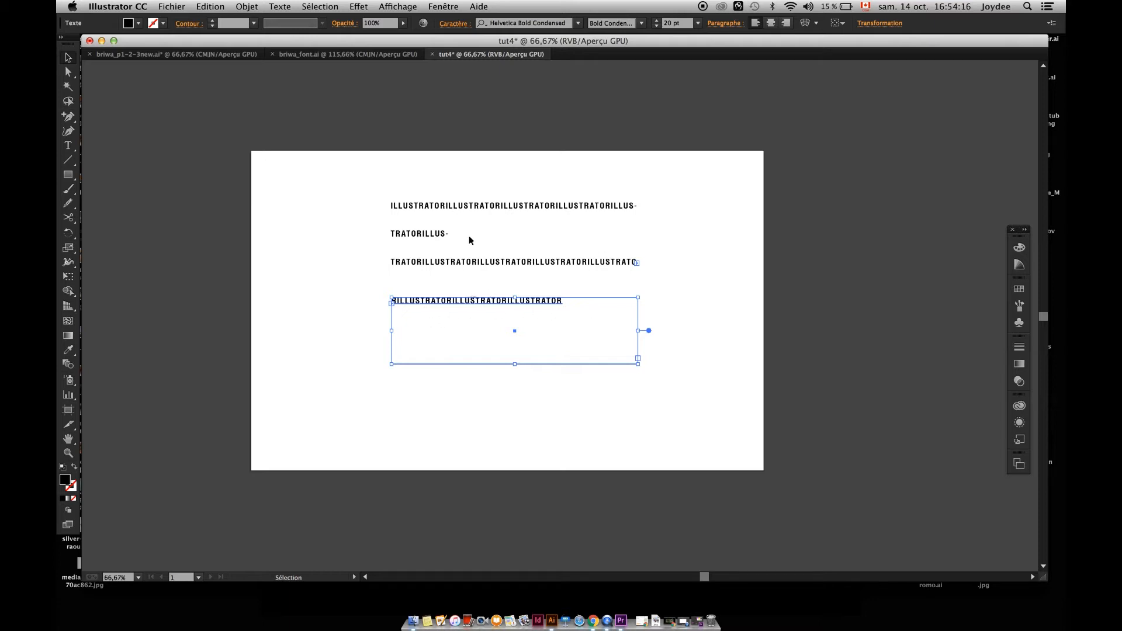
# Delete the linked text frame below the original one.
pyautogui.press('super+a')
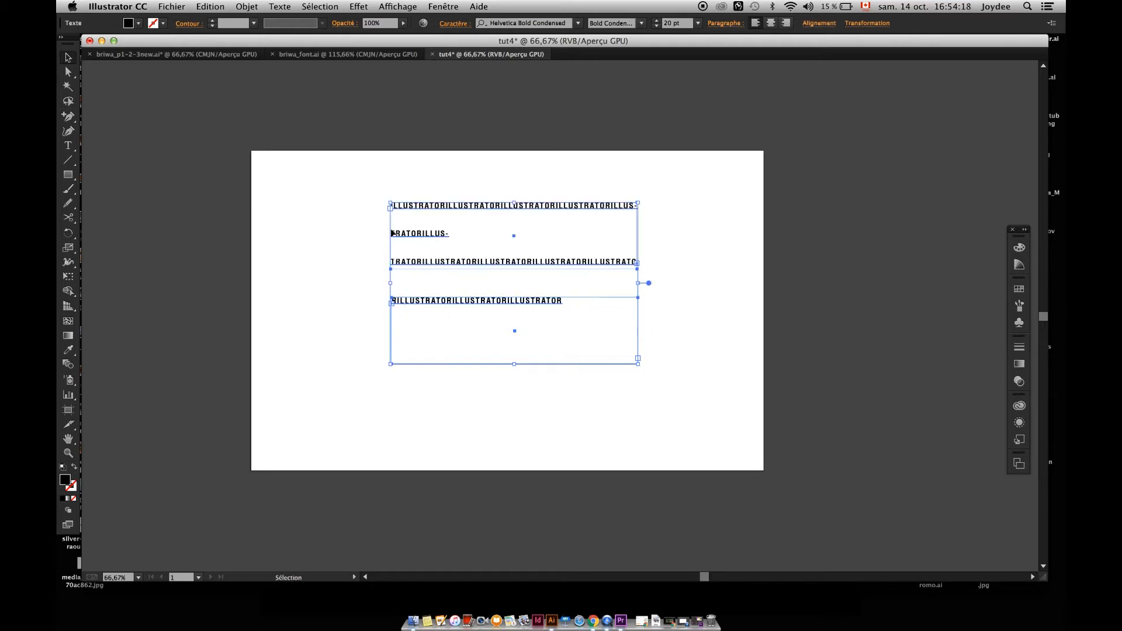
pyautogui.click(360, 202)
pyautogui.click(391, 219)
pyautogui.click(468, 358)
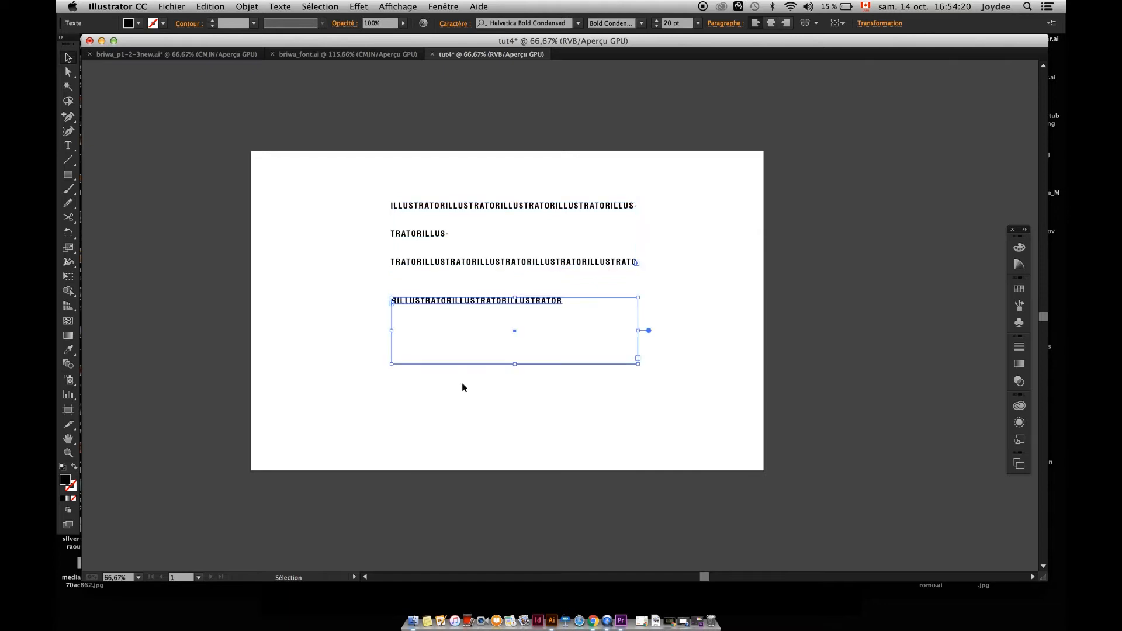
pyautogui.press('Delete')
# Set all the text in the frame to 15 pt, then undo the size change.
pyautogui.click(432, 209)
pyautogui.press('z')
pyautogui.moveTo(430, 211); pyautogui.dragTo(514, 270)
pyautogui.press('t')
pyautogui.click(434, 250)
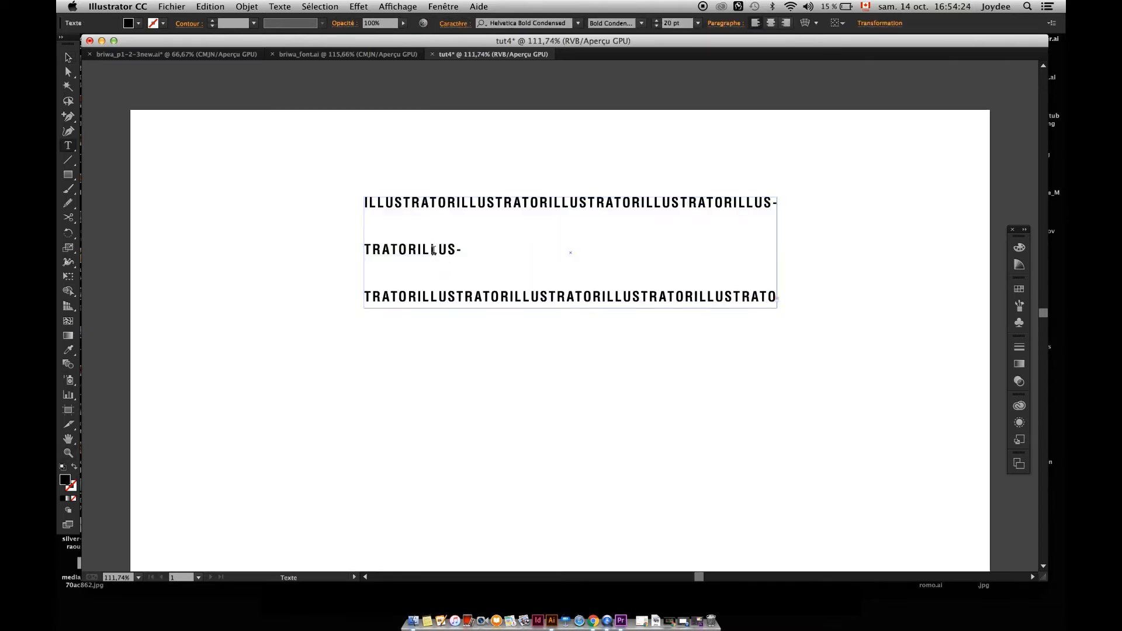
pyautogui.press('super+a')
pyautogui.click(675, 25)
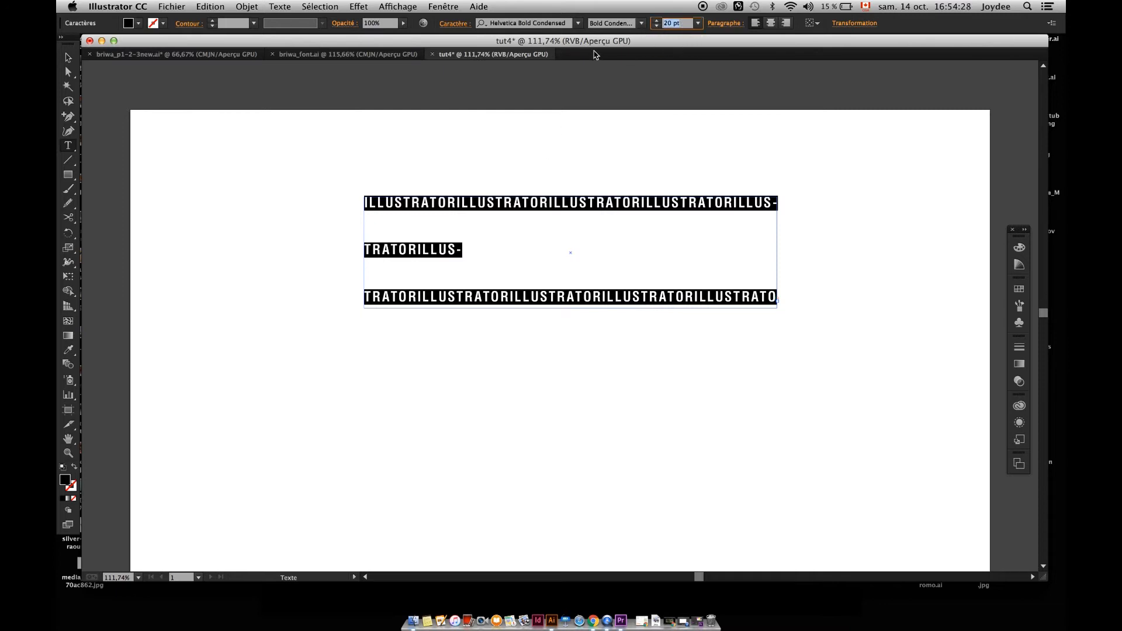
pyautogui.write('15')
pyautogui.press('Return')
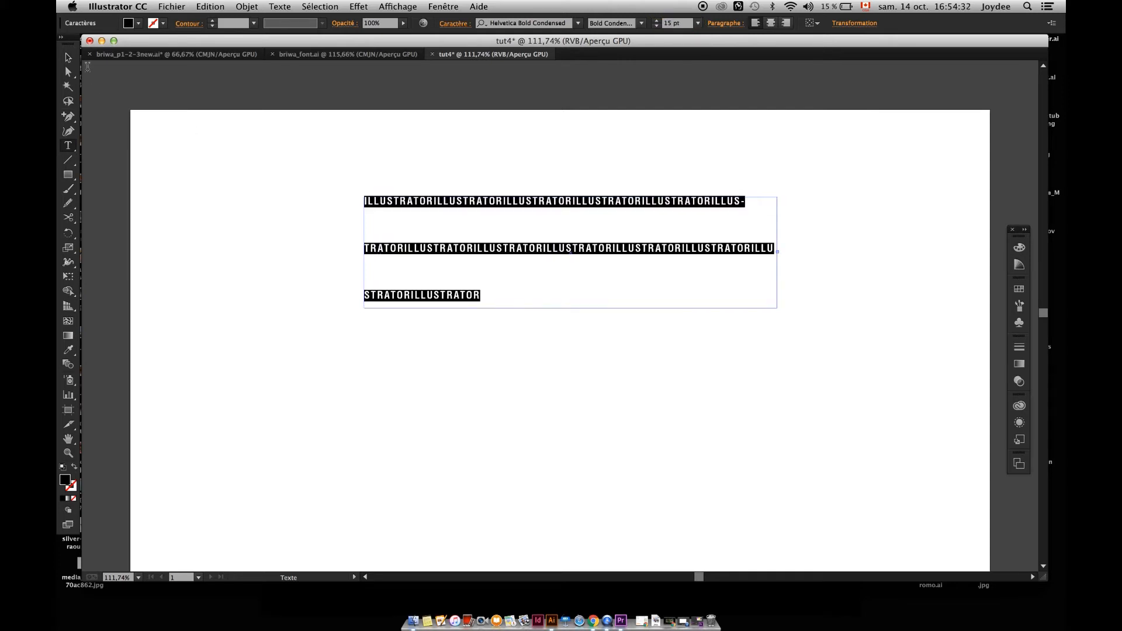
pyautogui.press('Escape')
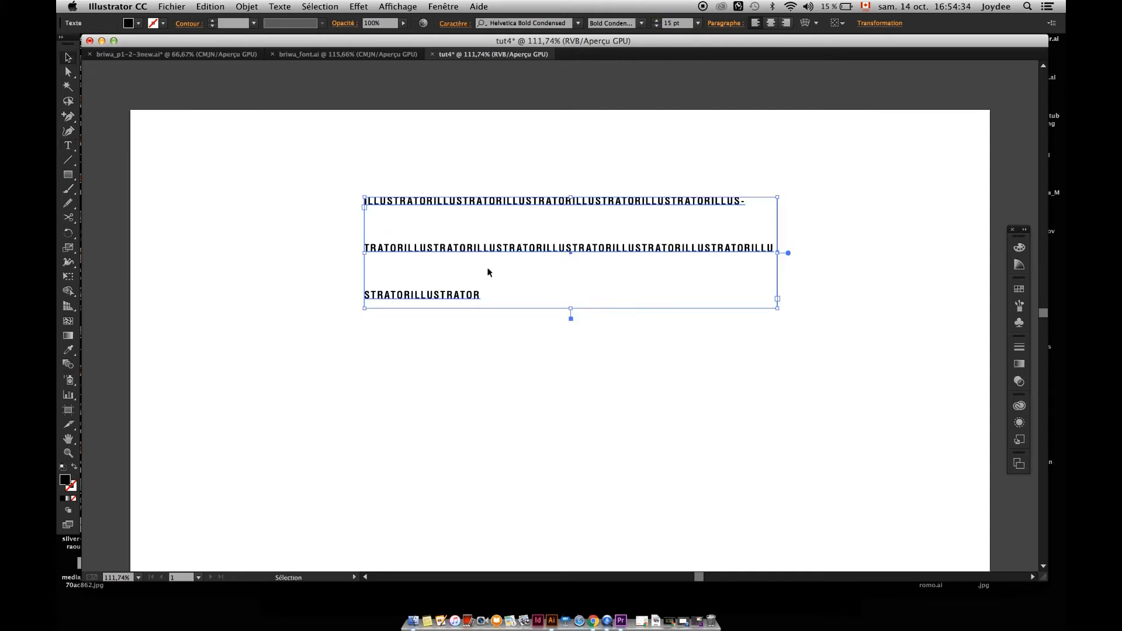
pyautogui.press('super+z')
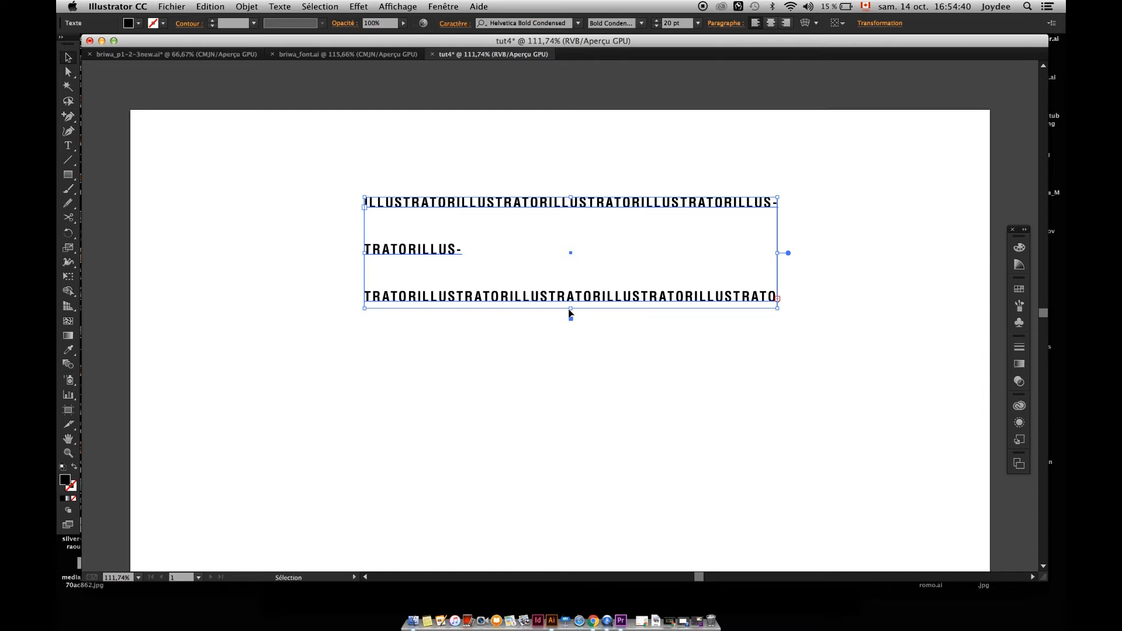
# Extend the text frame downward to fit the overset text, then undo the resize.
pyautogui.moveTo(571, 313); pyautogui.dragTo(574, 418)
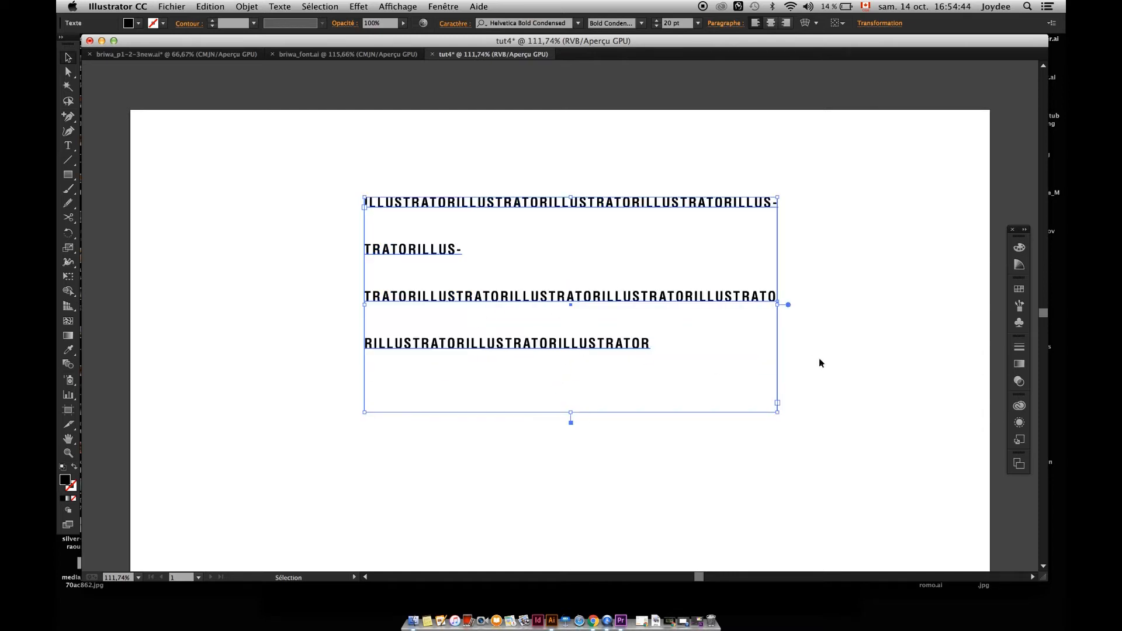
pyautogui.click(876, 351)
pyautogui.press('a')
pyautogui.press('super+z')
pyautogui.press('super+z')
pyautogui.press('v')
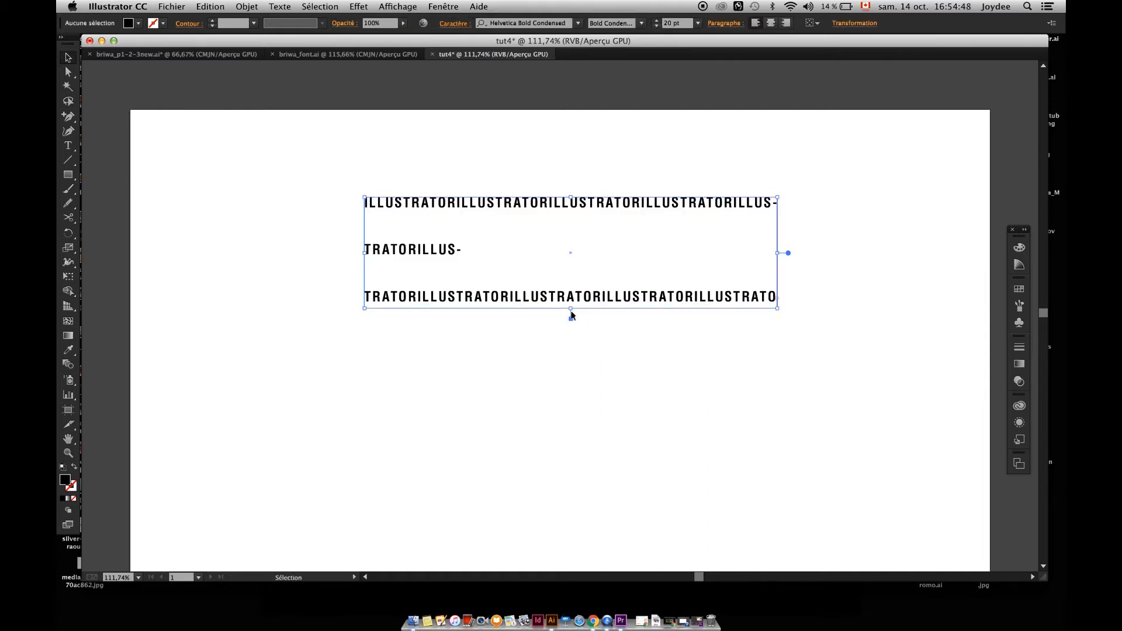
# Load the frame's overset text, place it in a linked frame below the original, then delete that linked frame.
pyautogui.click(461, 208)
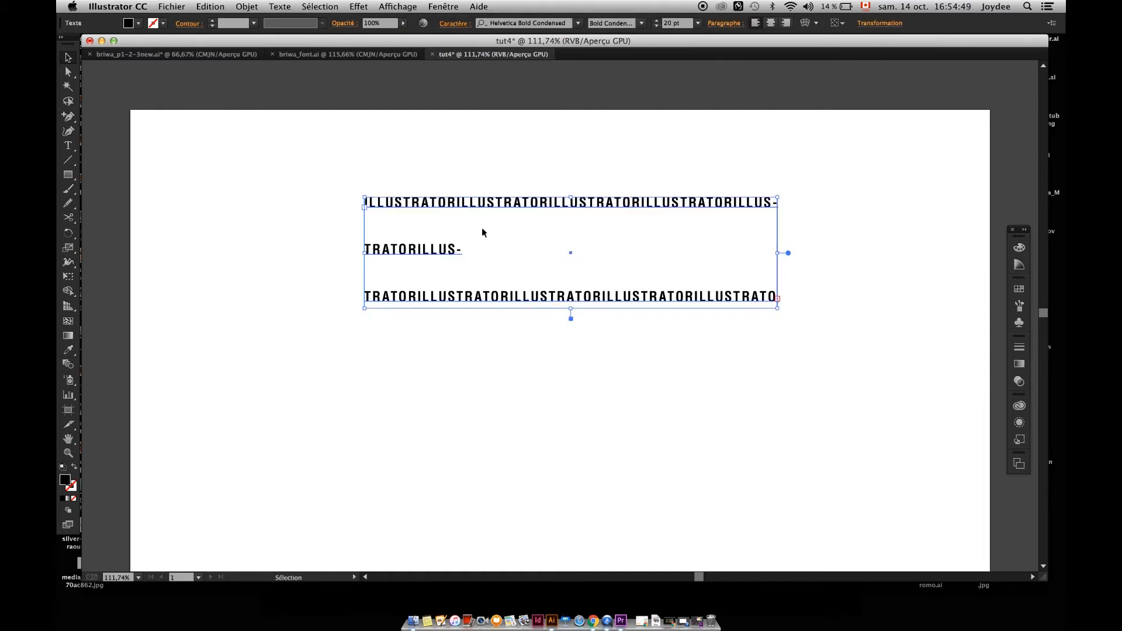
pyautogui.click(780, 300)
pyautogui.click(777, 298)
pyautogui.click(778, 298)
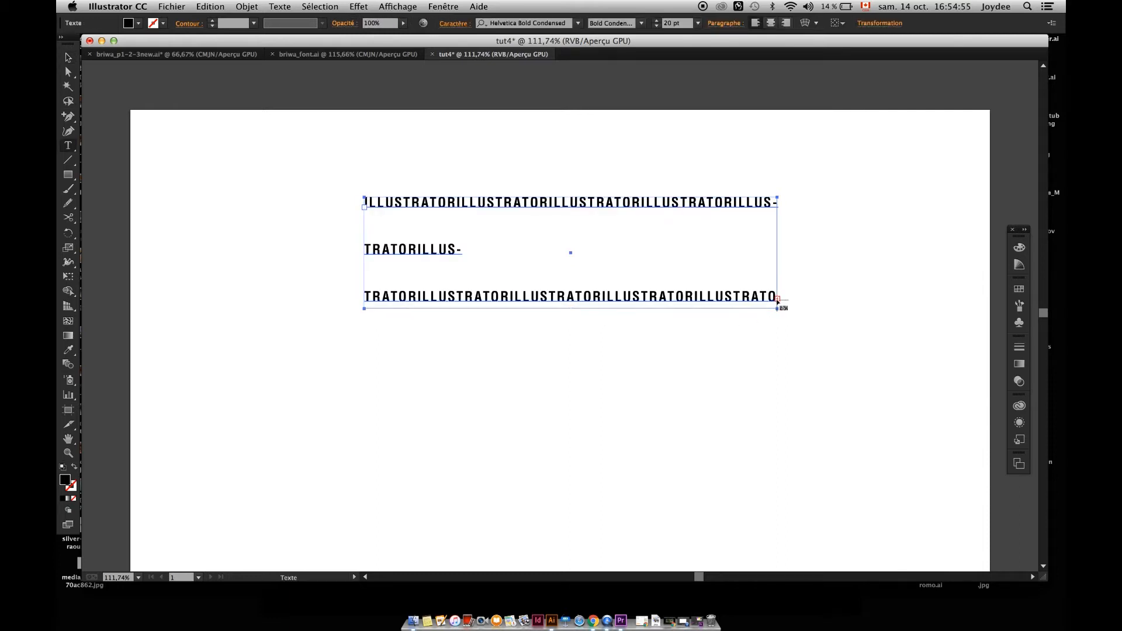
pyautogui.click(367, 363)
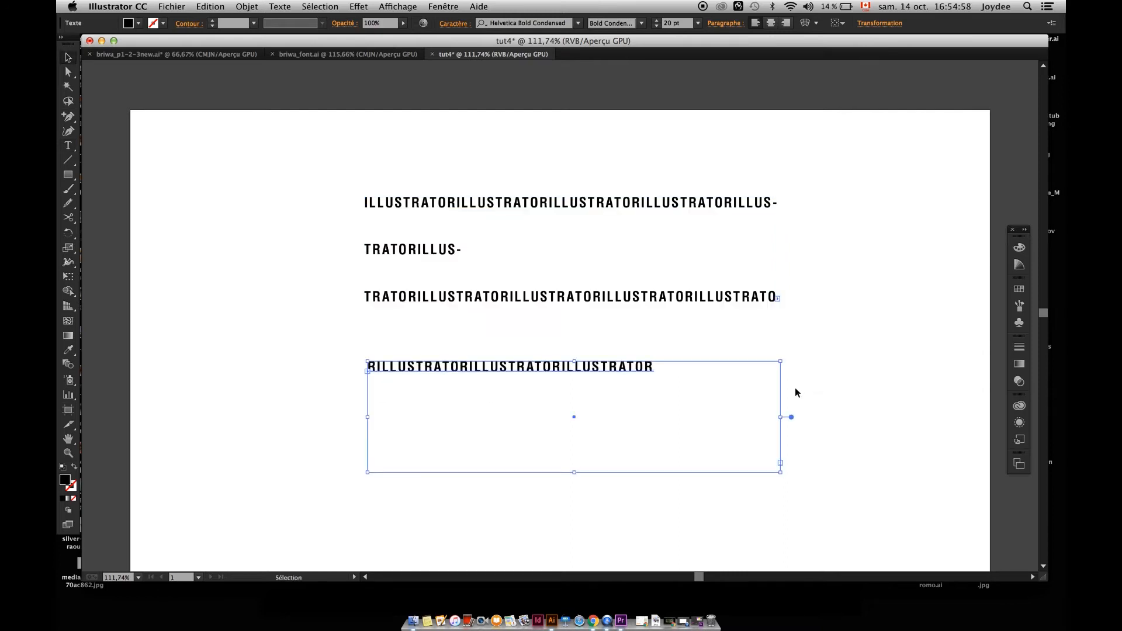
pyautogui.press('Delete')
# Extend the original text frame downward to fit its overset text, then delete the frame.
pyautogui.click(556, 292)
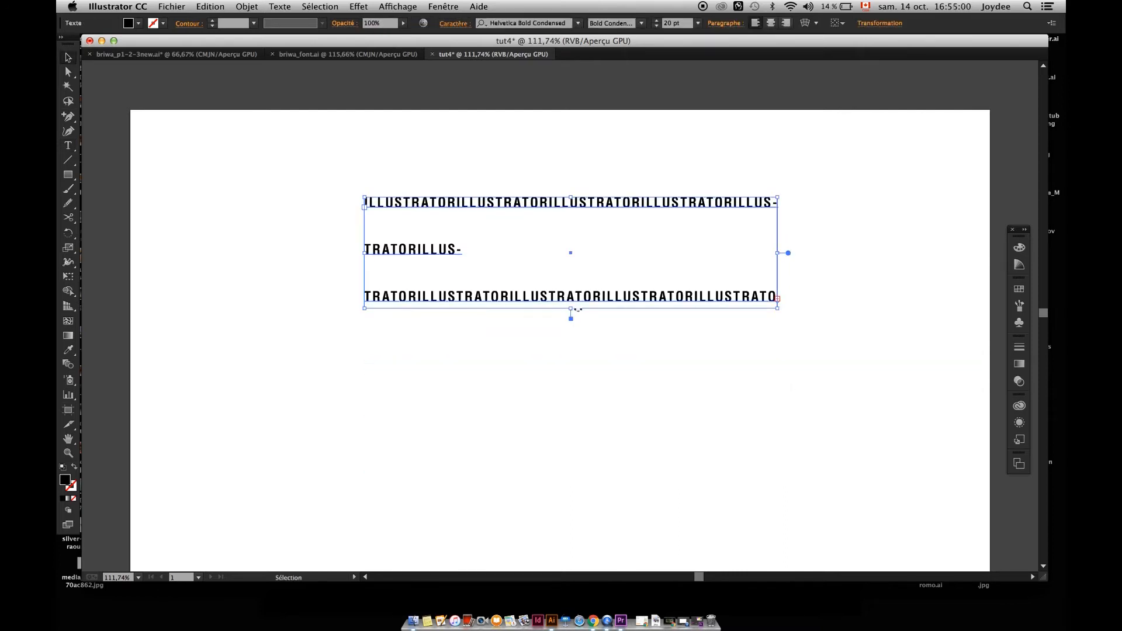
pyautogui.moveTo(572, 311); pyautogui.dragTo(571, 368)
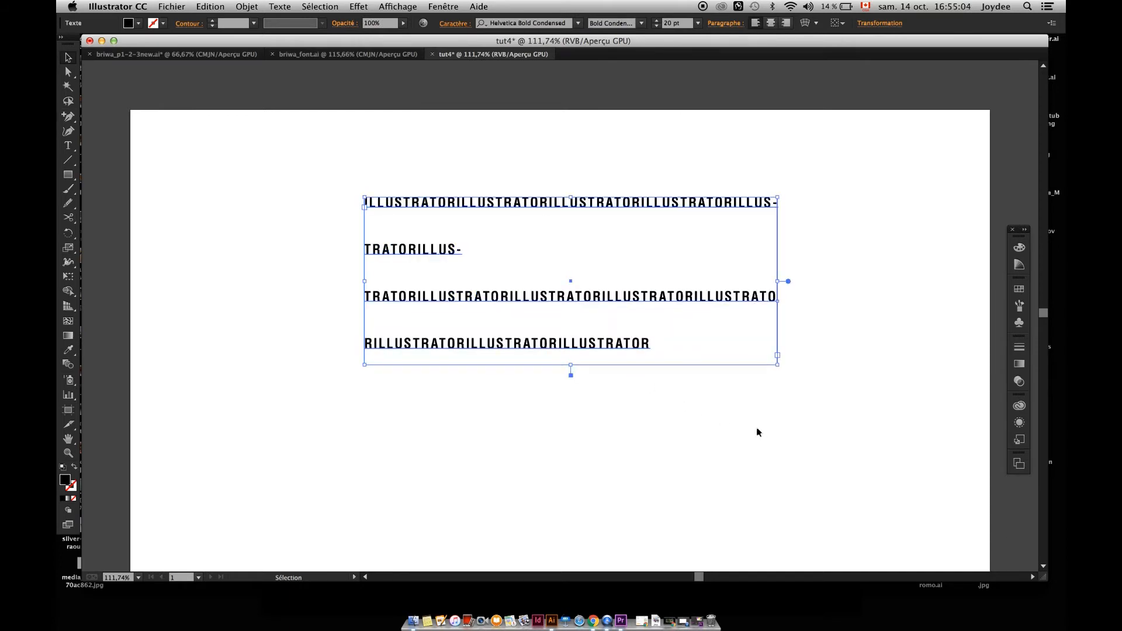
pyautogui.press('Delete')
# Create the point text AEJAEGAEG in the upper part of the artboard, then delete it.
pyautogui.press('t')
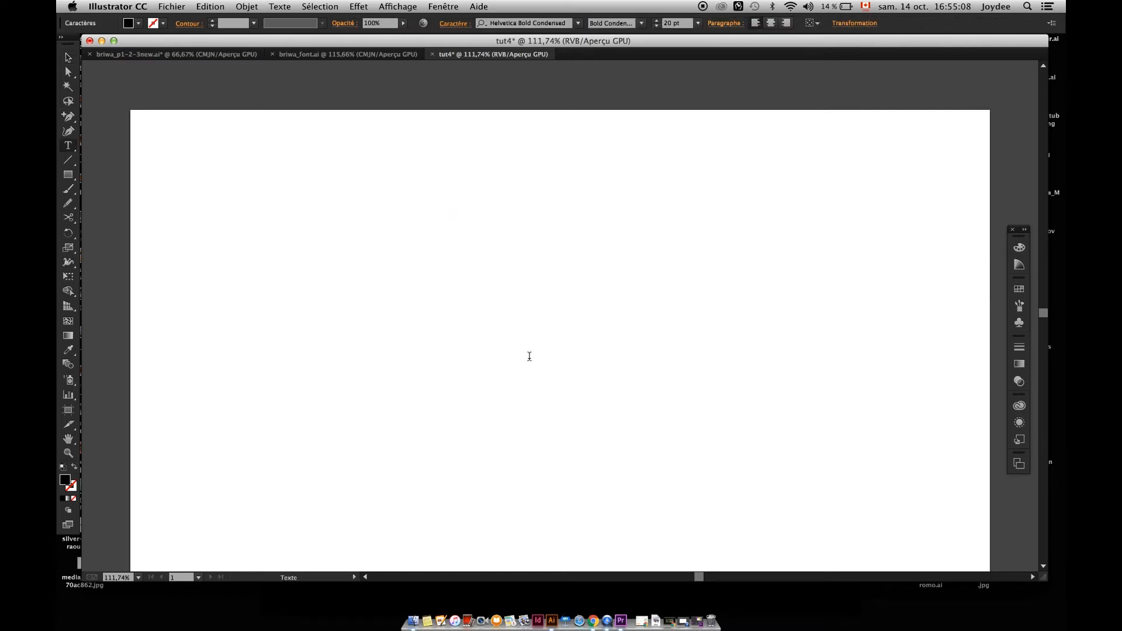
pyautogui.write('AEJAEGAEG')
pyautogui.click(68, 61)
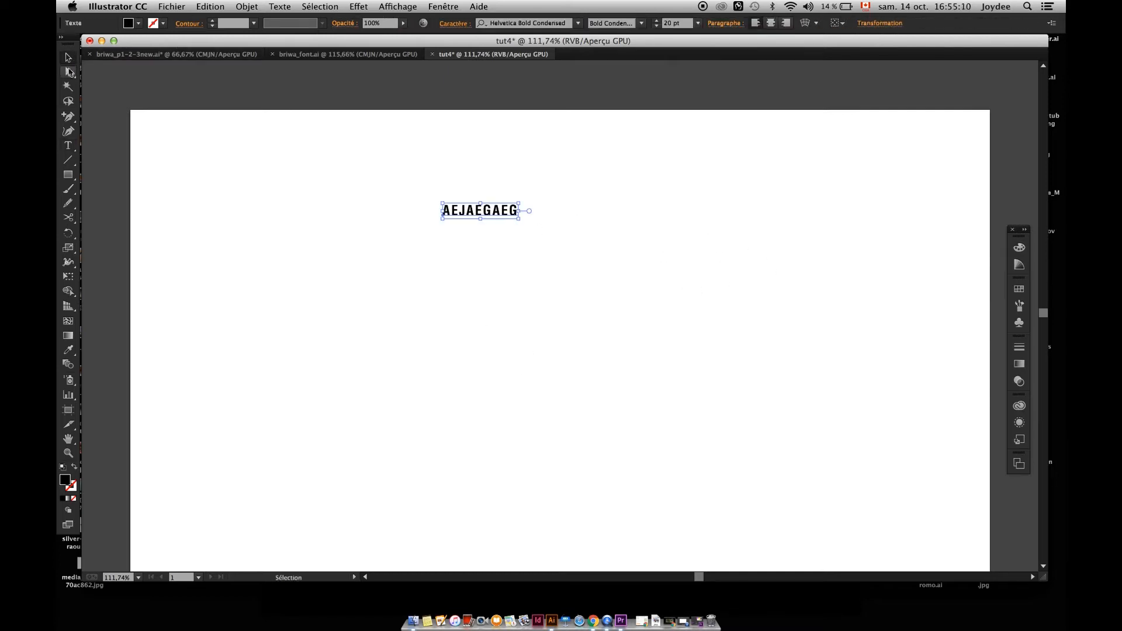
pyautogui.press('Delete')
# Draw an empty rectangular area text frame near the middle of the artboard, then delete it.
pyautogui.press('t')
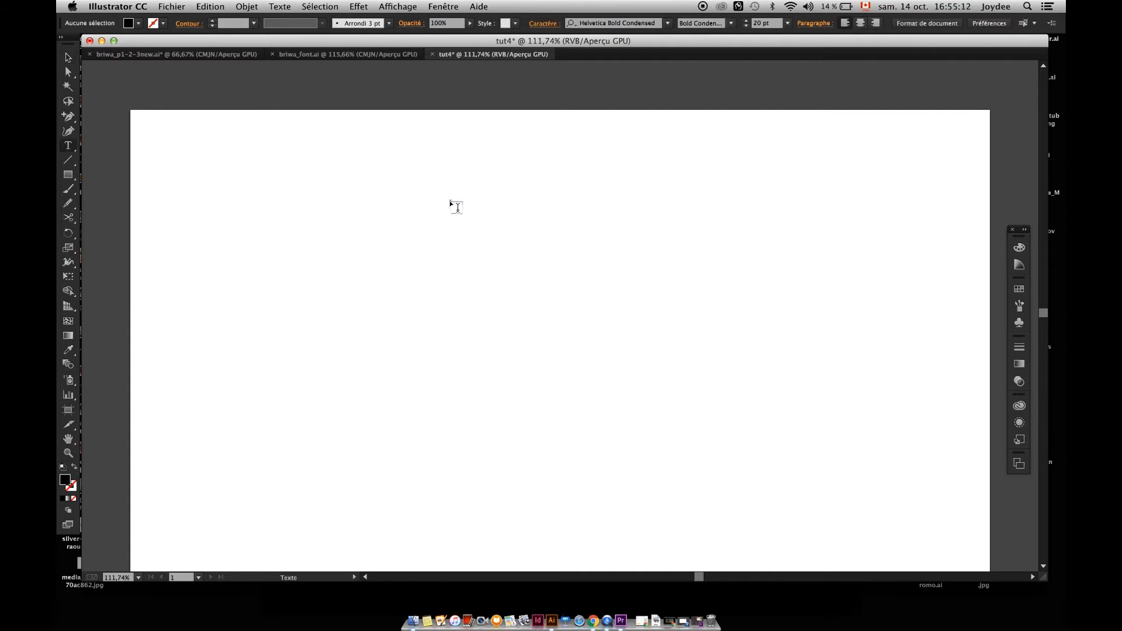
pyautogui.moveTo(450, 201); pyautogui.dragTo(853, 409)
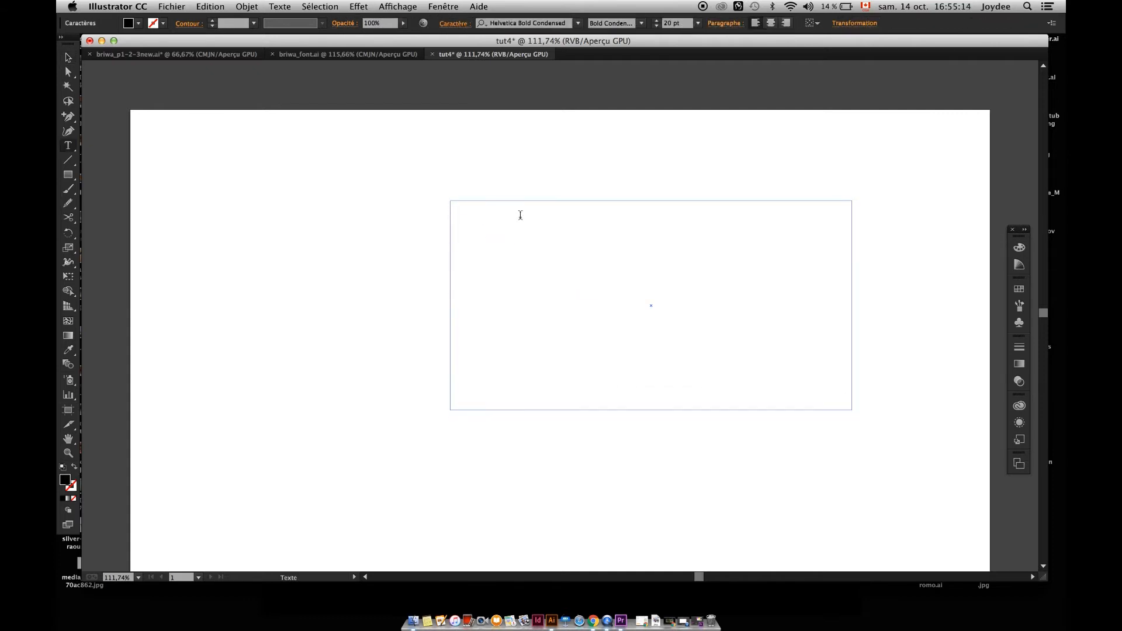
pyautogui.click(67, 60)
pyautogui.press('Delete')
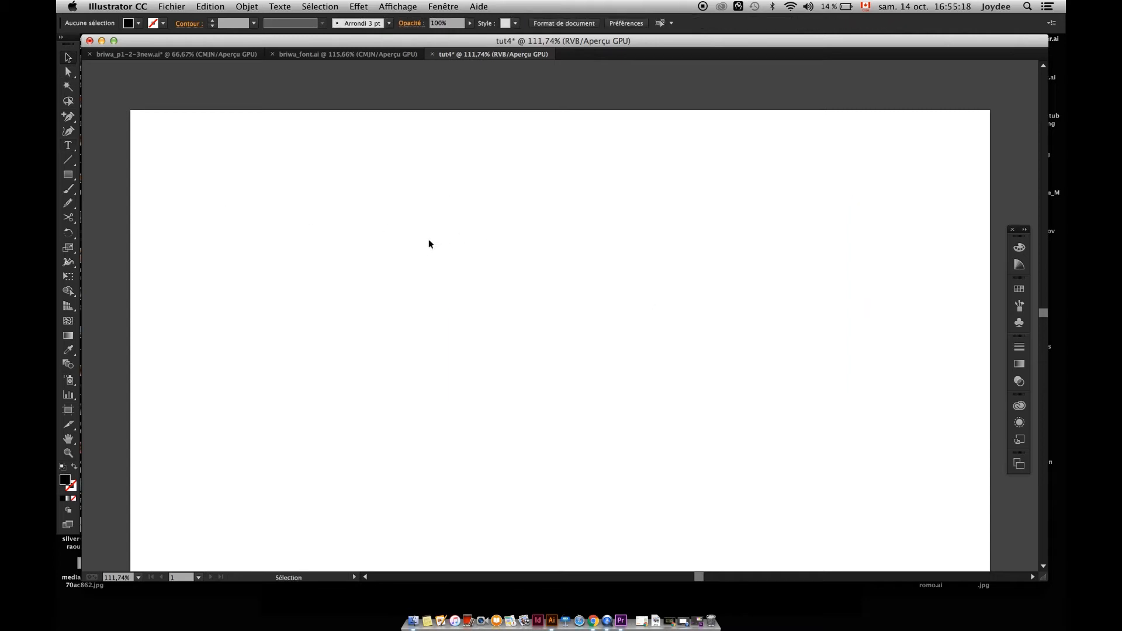
# Create point text reading ADOBE and ILLUSTRATOR on two lines and move it toward the left half of the artboard.
pyautogui.press('t')
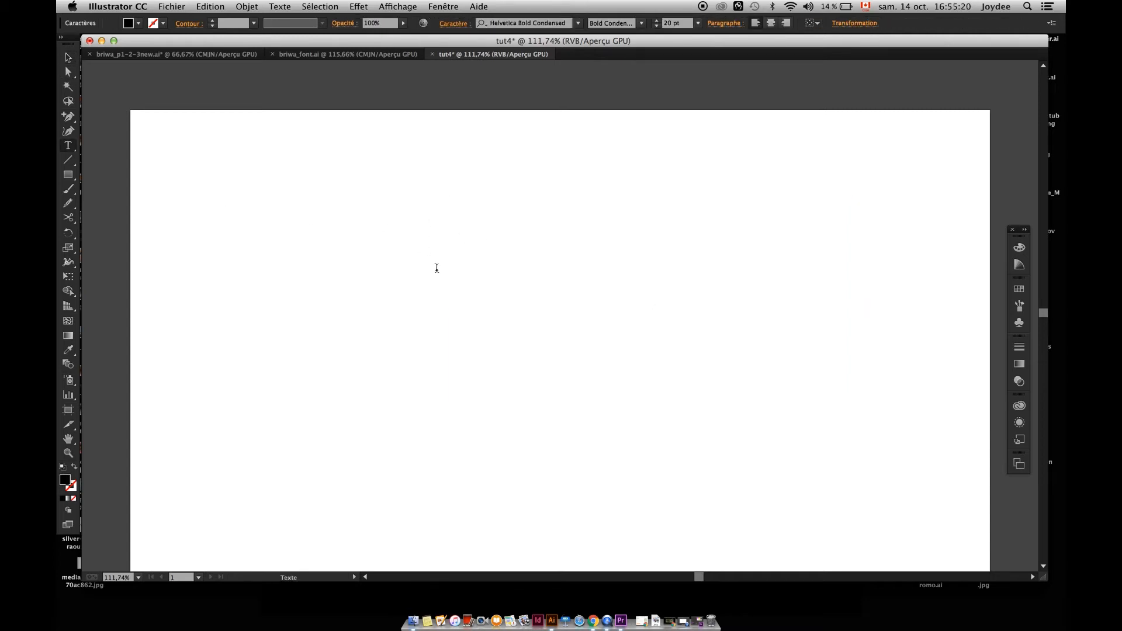
pyautogui.write('LUS')
pyautogui.press('super+a')
pyautogui.write('ADOBE ILLUSTRATOR')
pyautogui.click(67, 56)
pyautogui.moveTo(459, 233); pyautogui.dragTo(411, 272)
pyautogui.click(648, 204)
# Show the Character panel and position it on the artboard beside the ADOBE ILLUSTRATOR text.
pyautogui.press('super+t')
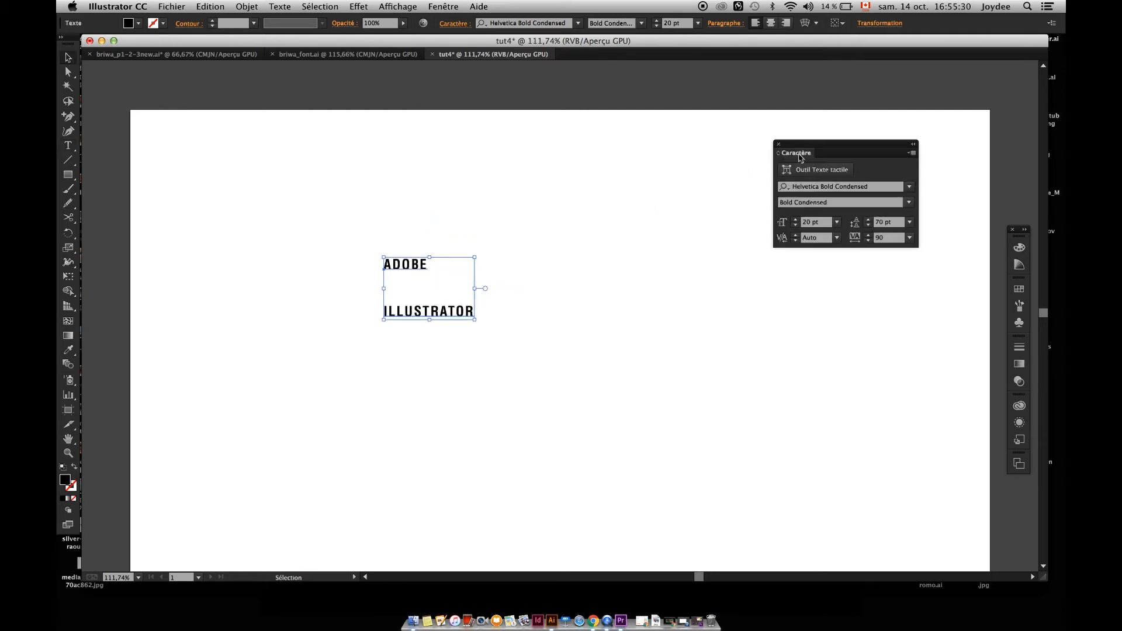
pyautogui.moveTo(811, 144); pyautogui.dragTo(731, 215)
pyautogui.click(451, 7)
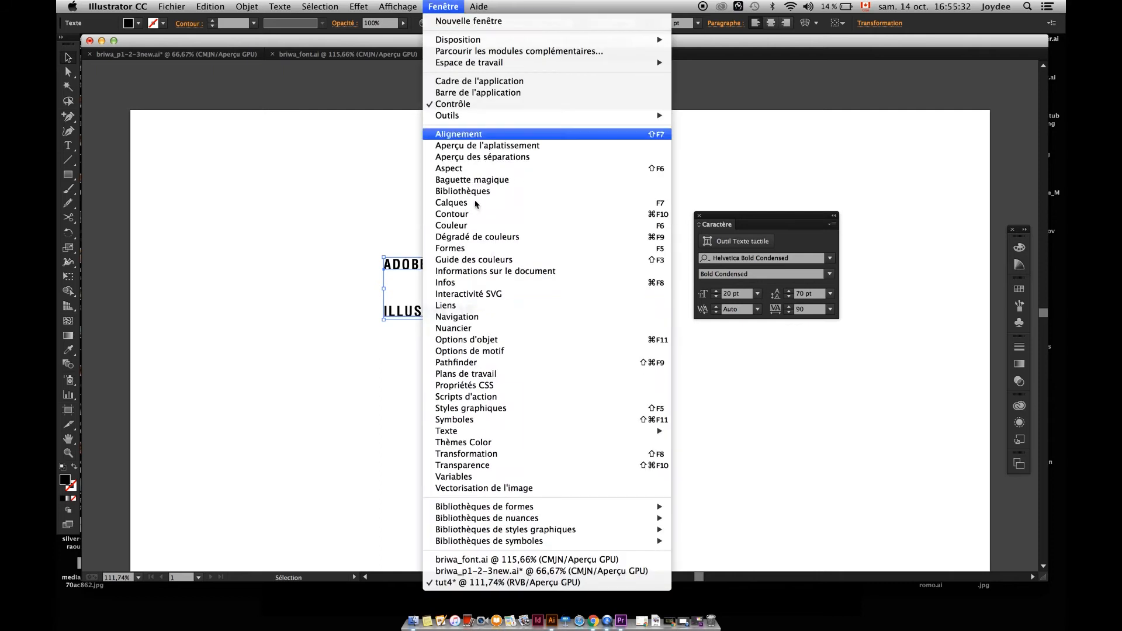
pyautogui.moveTo(655, 431)
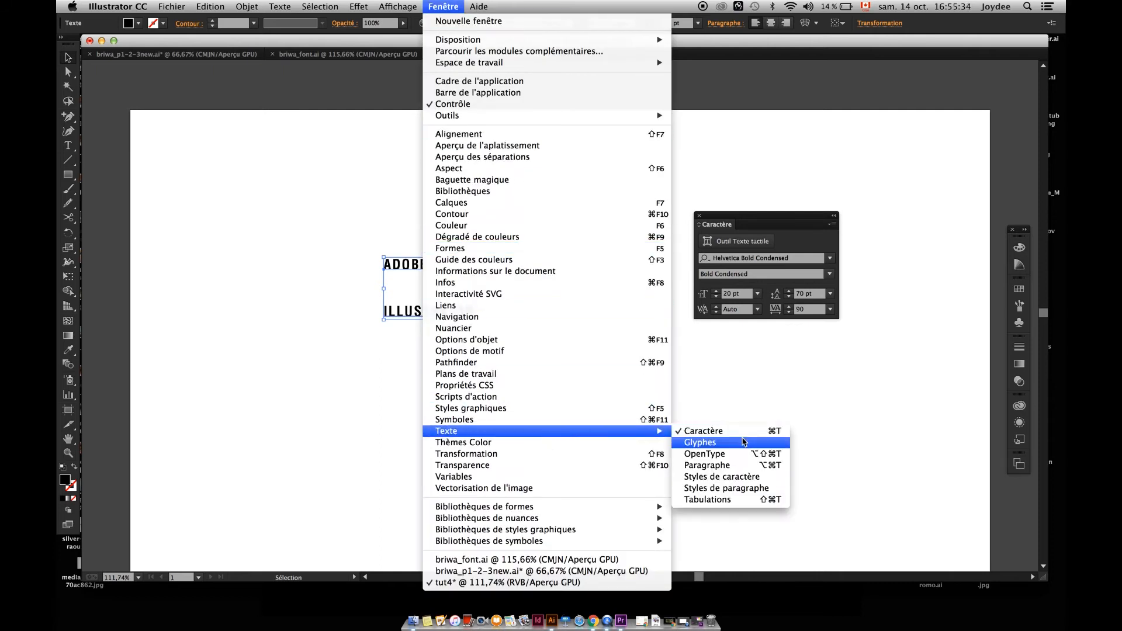
pyautogui.click(729, 210)
pyautogui.moveTo(730, 216); pyautogui.dragTo(696, 180)
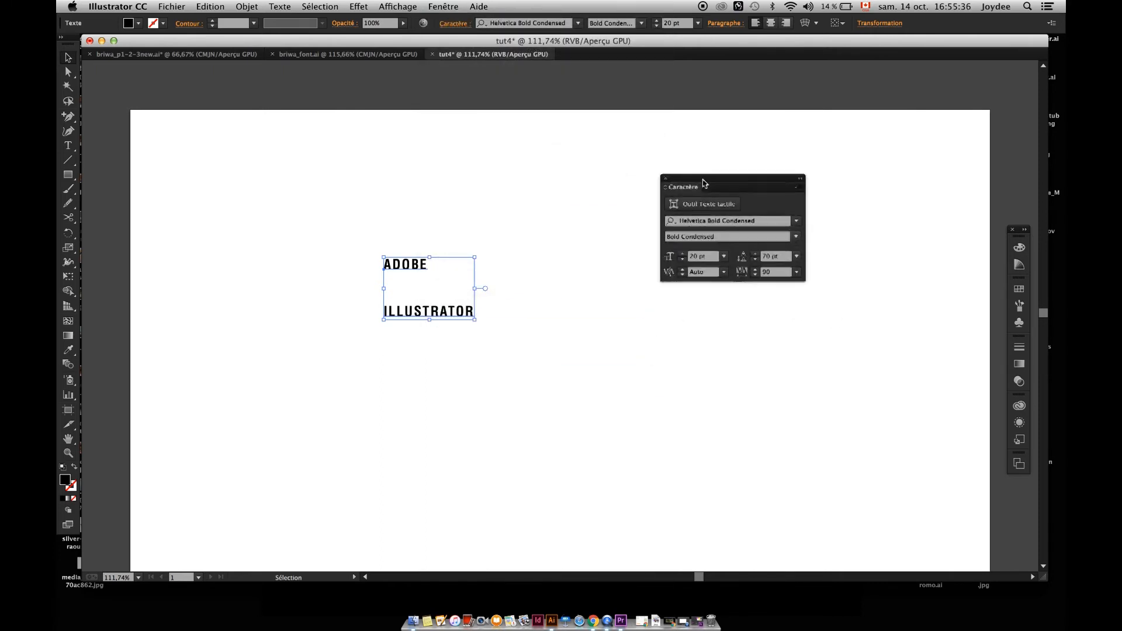
# Preview successive font families on the ADOBE ILLUSTRATOR text, stepping forward through the font list to Lithos Pro.
pyautogui.click(760, 224)
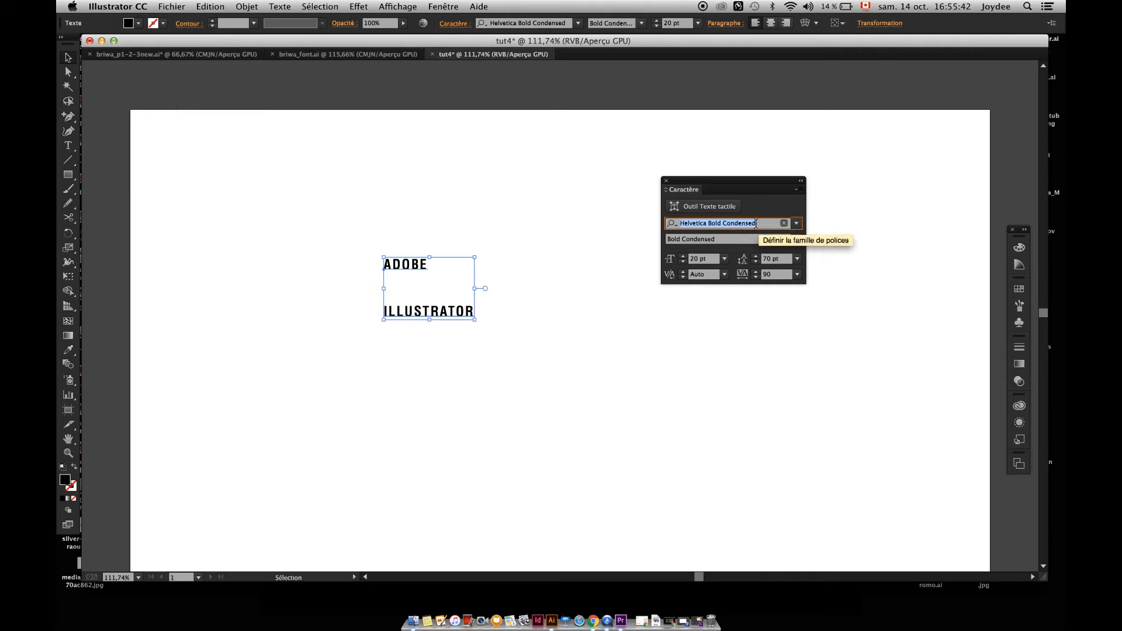
pyautogui.press('Down')
pyautogui.press('Down')
pyautogui.press('Down')
pyautogui.press('Down')
pyautogui.press('Down')
pyautogui.press('Down')
pyautogui.press('Down')
pyautogui.press('Down')
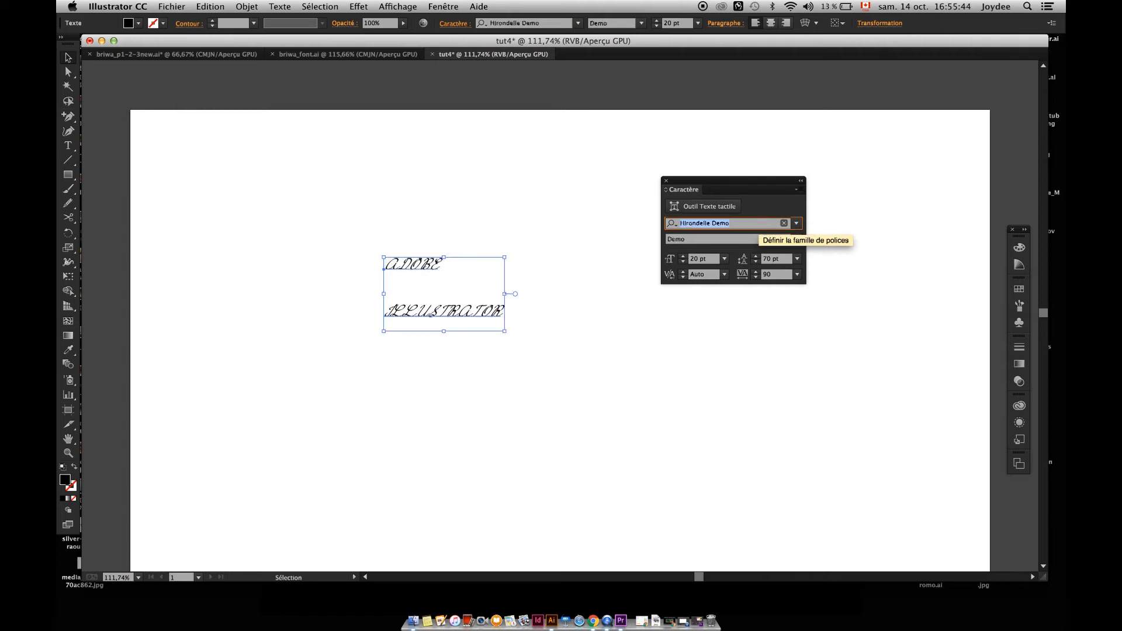
pyautogui.press('Down')
pyautogui.press('Down')
pyautogui.press('Down')
pyautogui.press('Down')
pyautogui.press('Down')
pyautogui.press('Down')
pyautogui.press('Down')
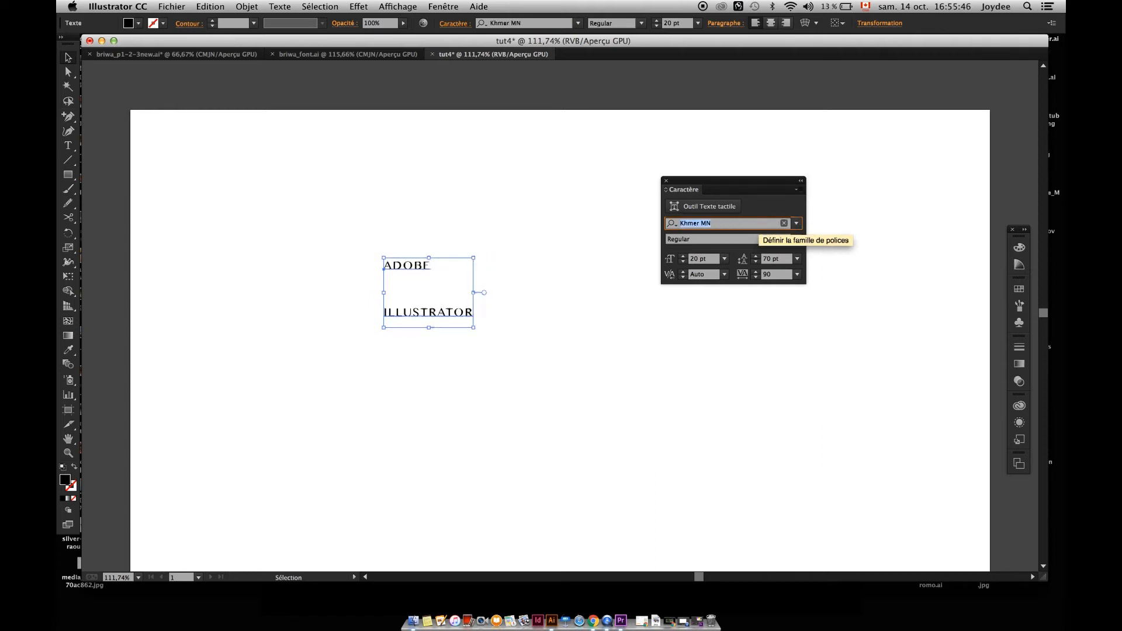
pyautogui.press('Down')
pyautogui.press('Down')
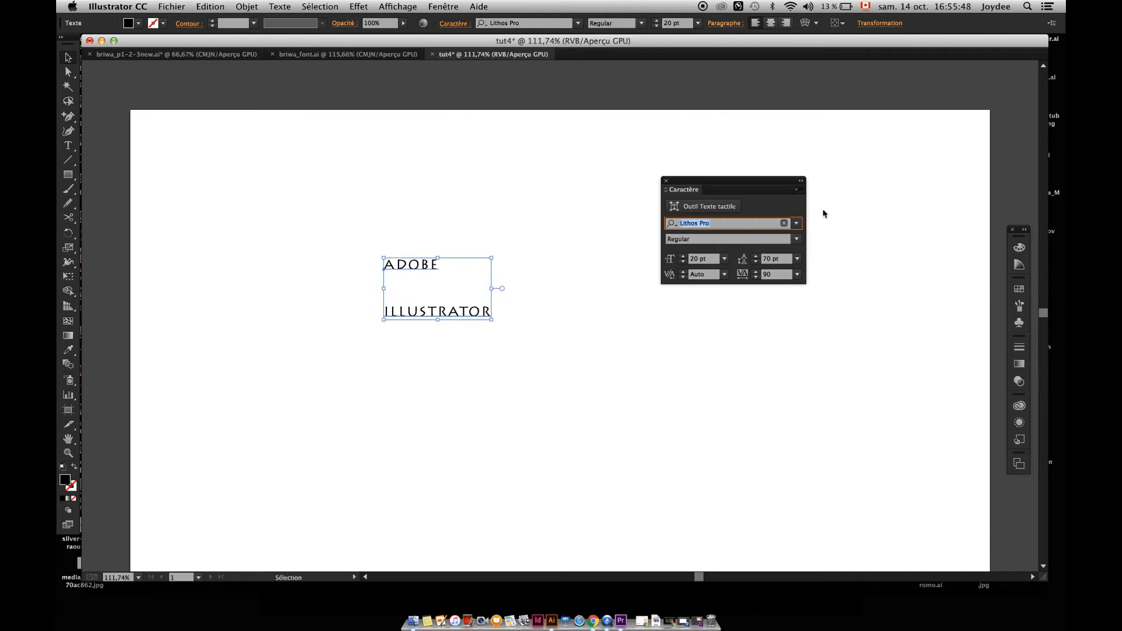
# Examine the installed font families and their samples in the available font lists.
pyautogui.click(798, 225)
pyautogui.scroll(-3, 959, 433)
pyautogui.moveTo(958, 417); pyautogui.dragTo(956, 312)
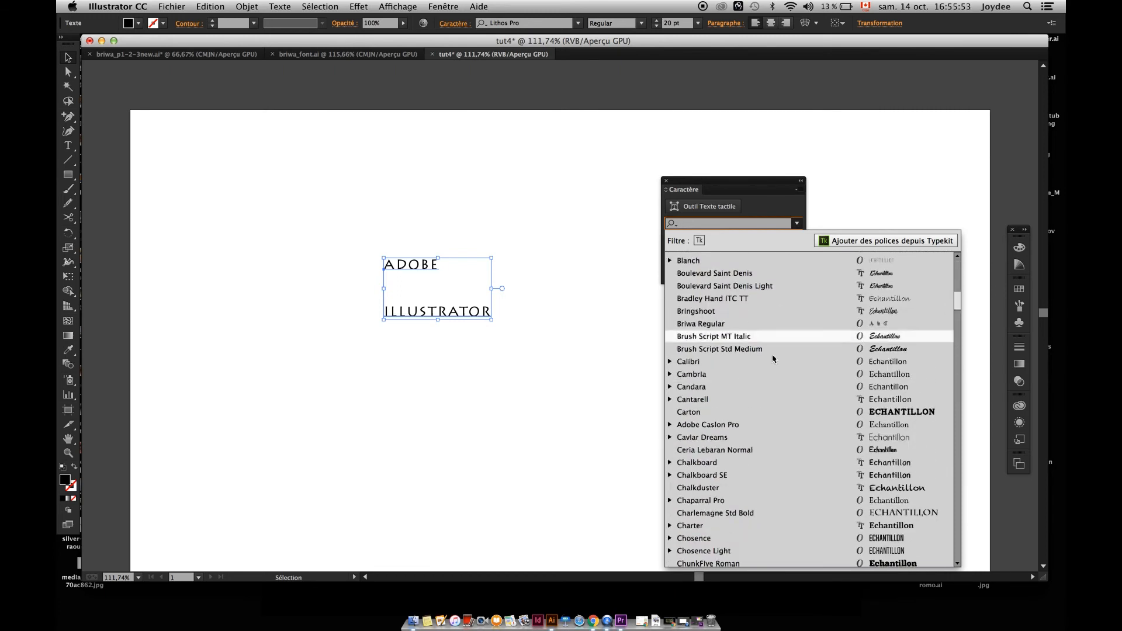
pyautogui.click(577, 23)
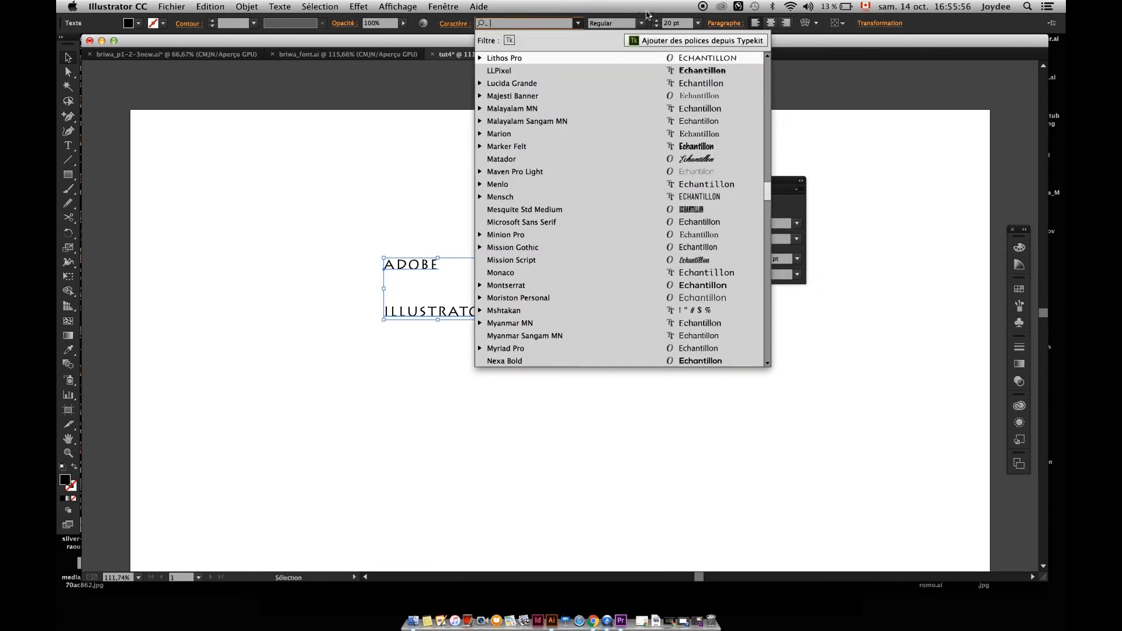
pyautogui.click(784, 199)
pyautogui.moveTo(752, 180); pyautogui.dragTo(796, 187)
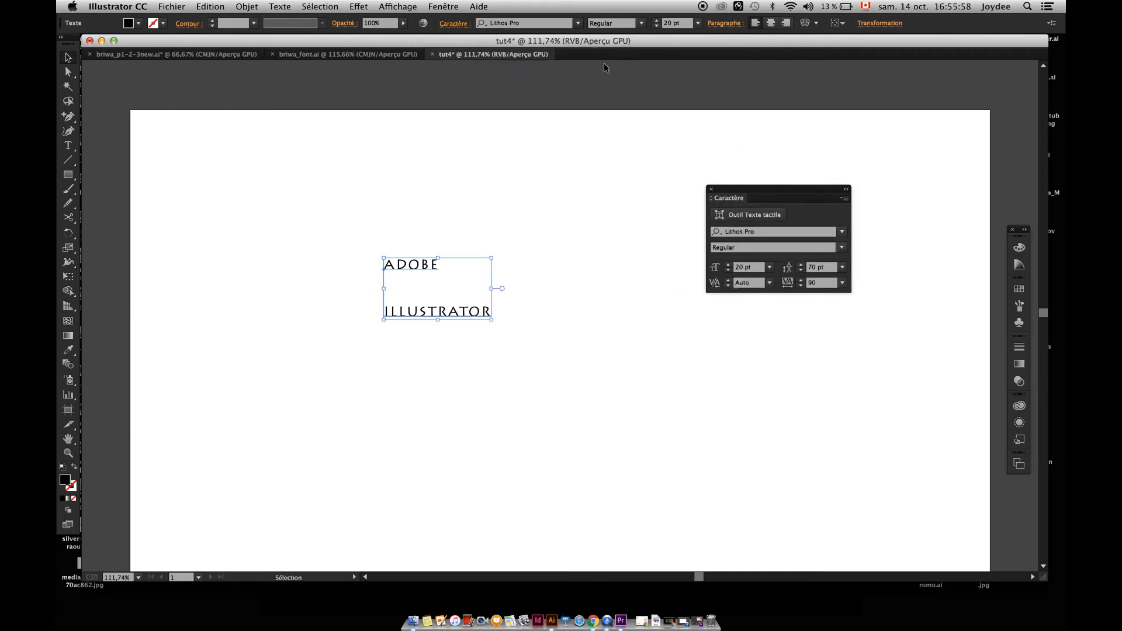
pyautogui.click(578, 23)
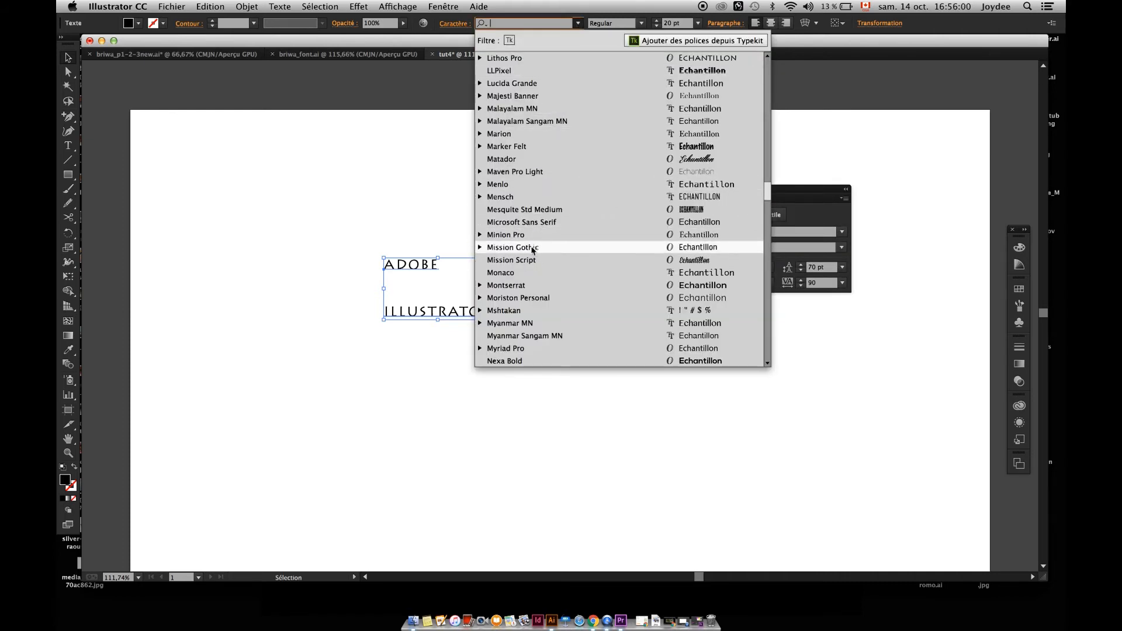
pyautogui.click(415, 208)
# Set the font of the ADOBE ILLUSTRATOR text to Helvetica Bold Condensed.
pyautogui.click(647, 226)
pyautogui.moveTo(534, 230); pyautogui.dragTo(364, 333)
pyautogui.moveTo(762, 232); pyautogui.dragTo(682, 239)
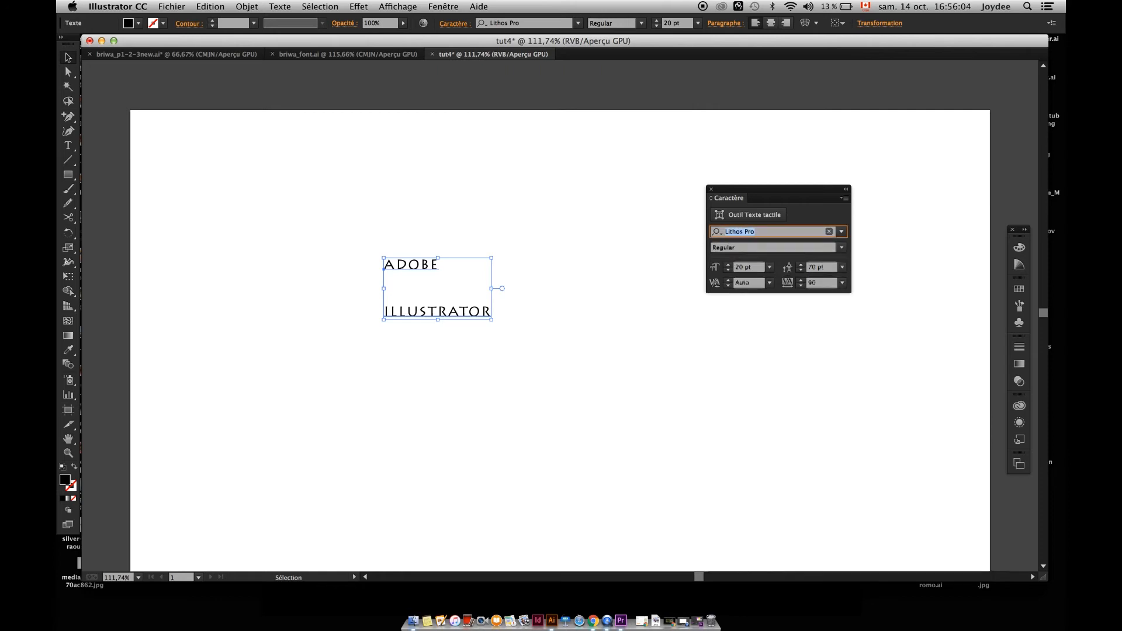
pyautogui.write('he')
pyautogui.press('Return')
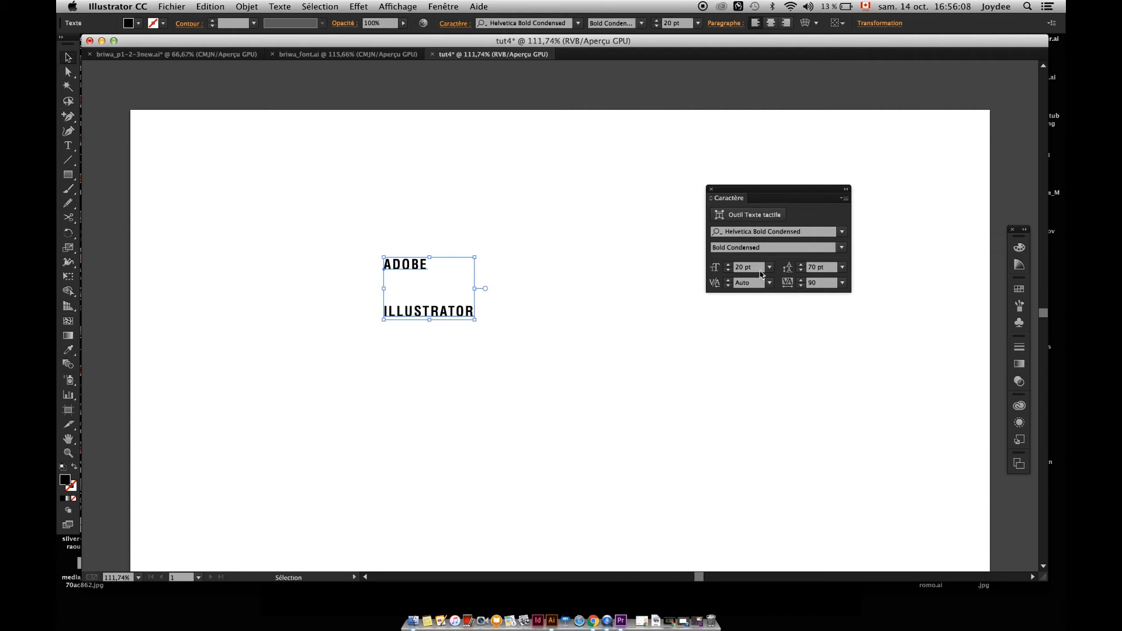
# Move the letter D of ADOBE straight up above the word with the Touch Type tool.
pyautogui.click(739, 221)
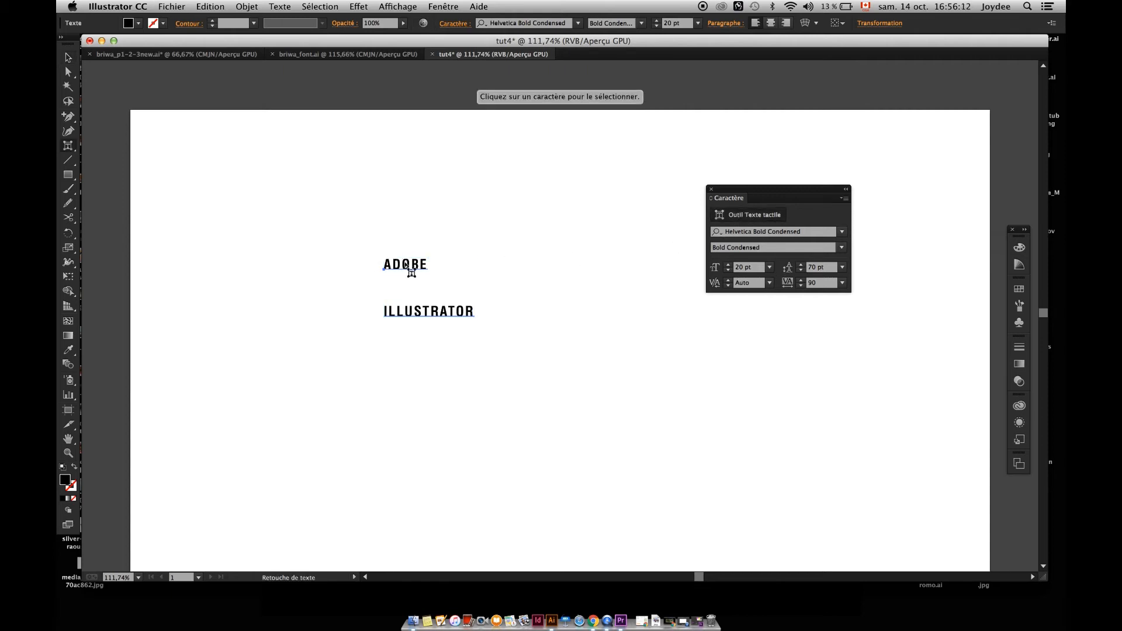
pyautogui.click(408, 268)
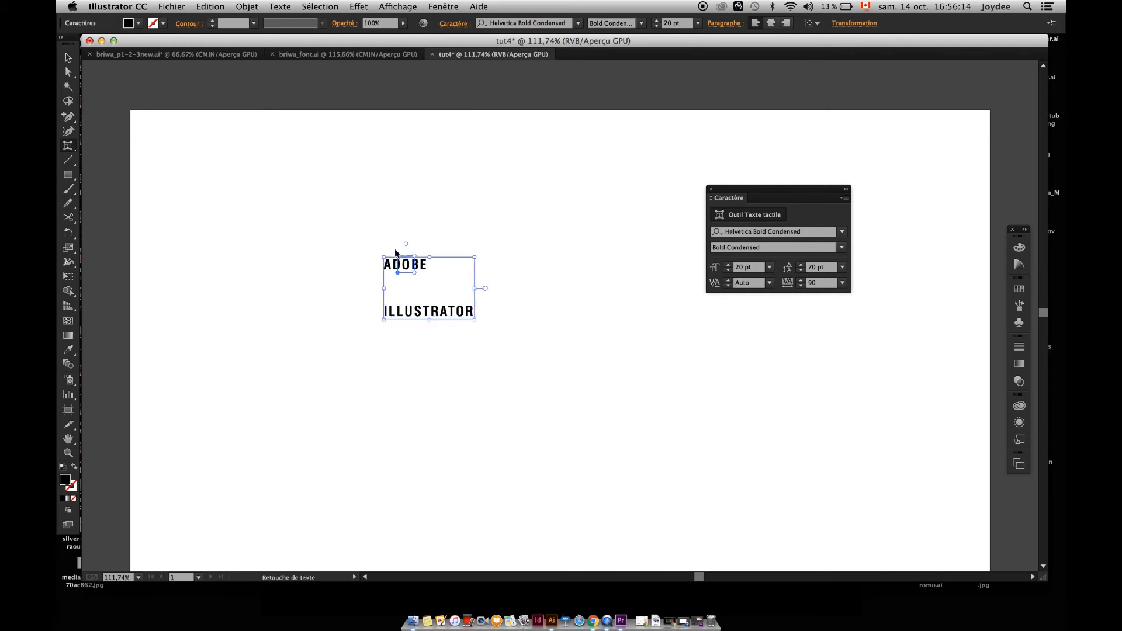
pyautogui.press('super+equal')
pyautogui.press('super+equal')
pyautogui.press('super+equal')
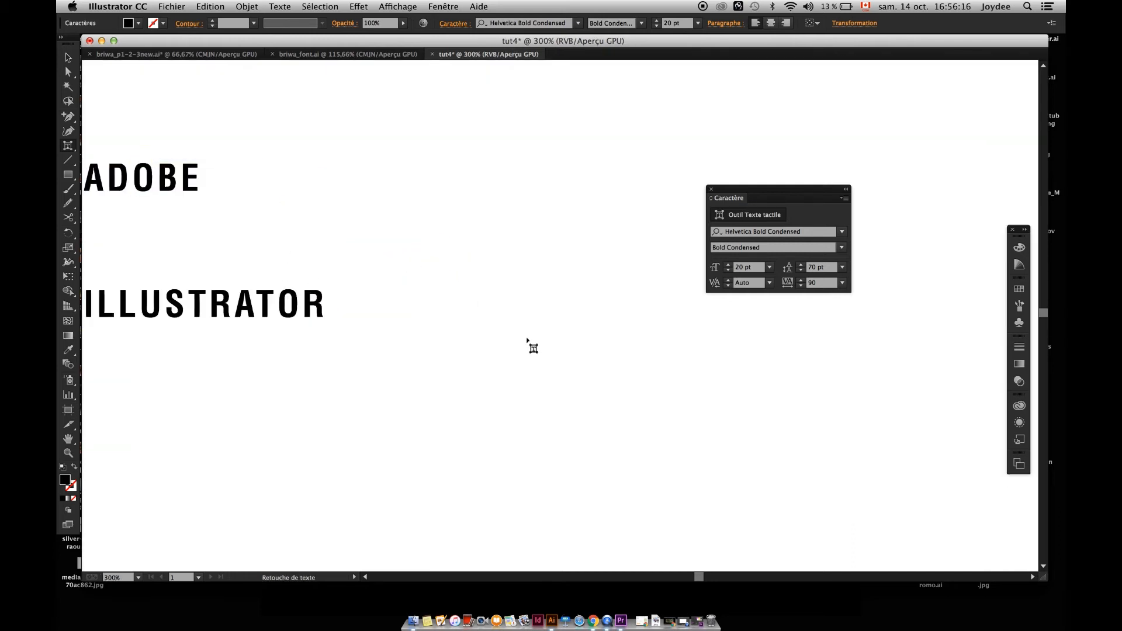
pyautogui.click(527, 341)
pyautogui.moveTo(253, 221); pyautogui.dragTo(540, 322)
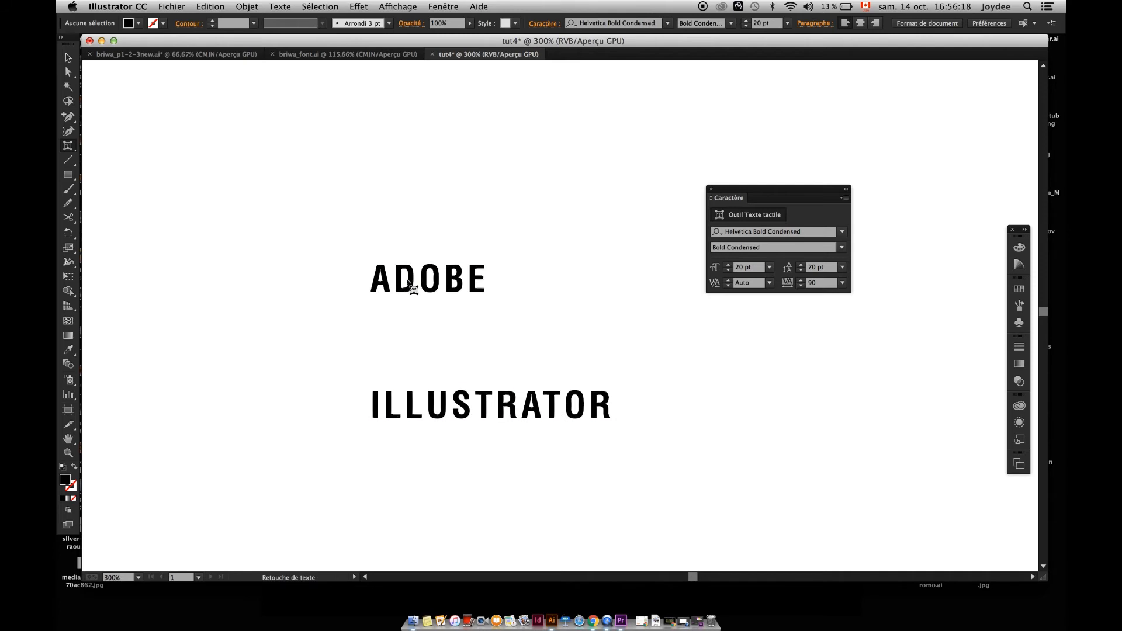
pyautogui.click(409, 283)
pyautogui.moveTo(409, 284); pyautogui.dragTo(409, 198)
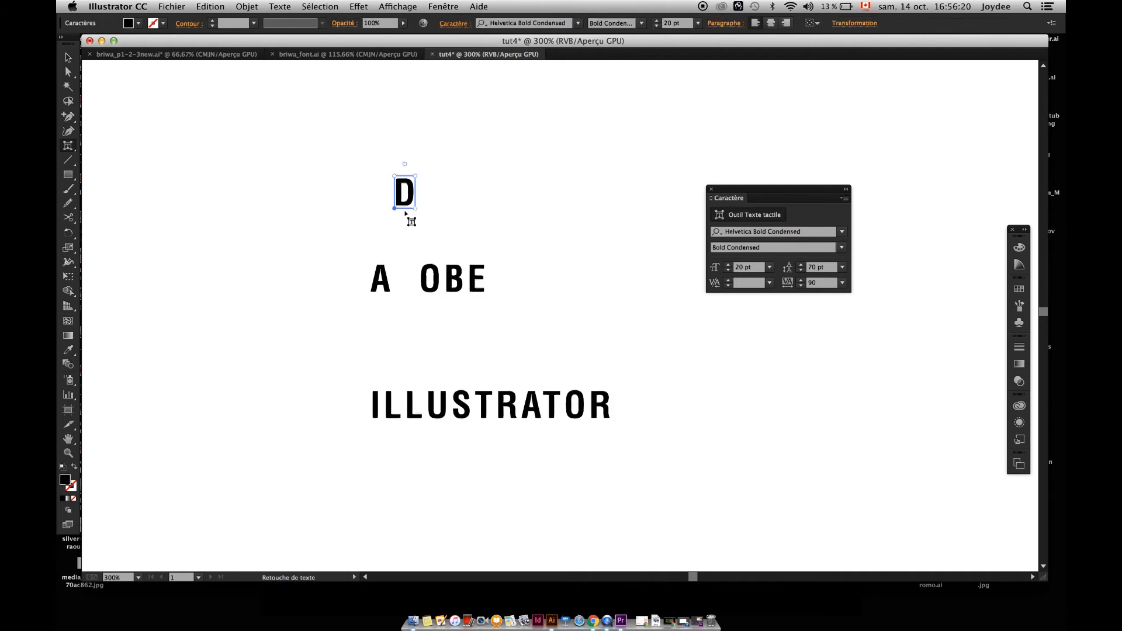
# Scatter more letters of ADOBE: raise the O, place the D just above the A, and lower the B below the line.
pyautogui.moveTo(434, 284); pyautogui.dragTo(486, 194)
pyautogui.moveTo(408, 208); pyautogui.dragTo(378, 272)
pyautogui.click(432, 286)
pyautogui.click(480, 284)
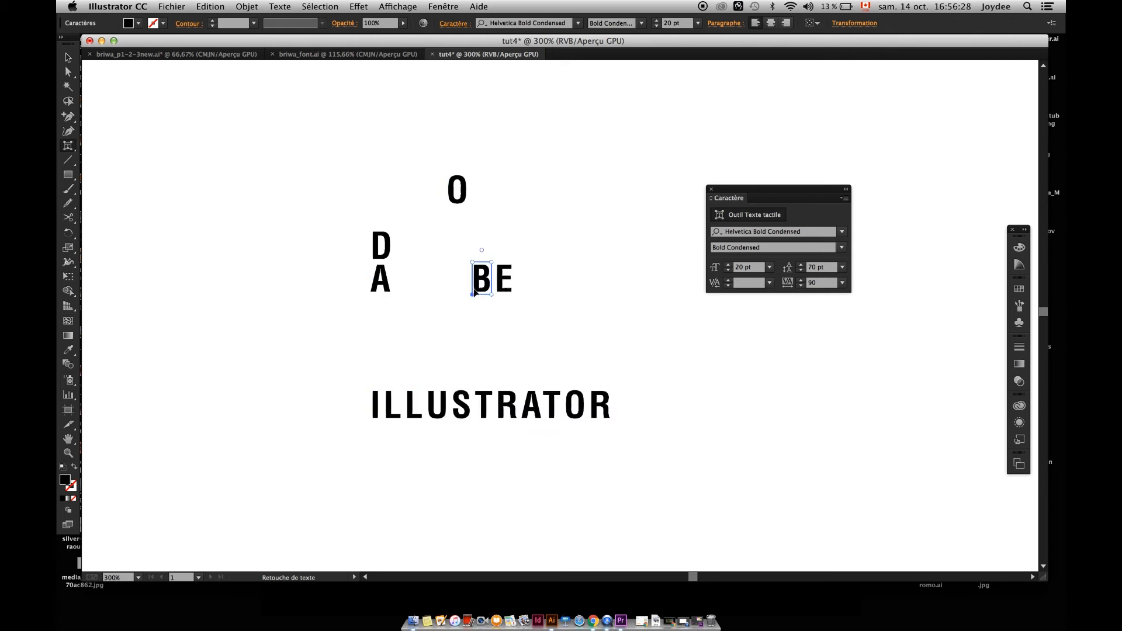
pyautogui.moveTo(480, 285); pyautogui.dragTo(483, 353)
pyautogui.moveTo(484, 258); pyautogui.dragTo(492, 322)
pyautogui.click(68, 57)
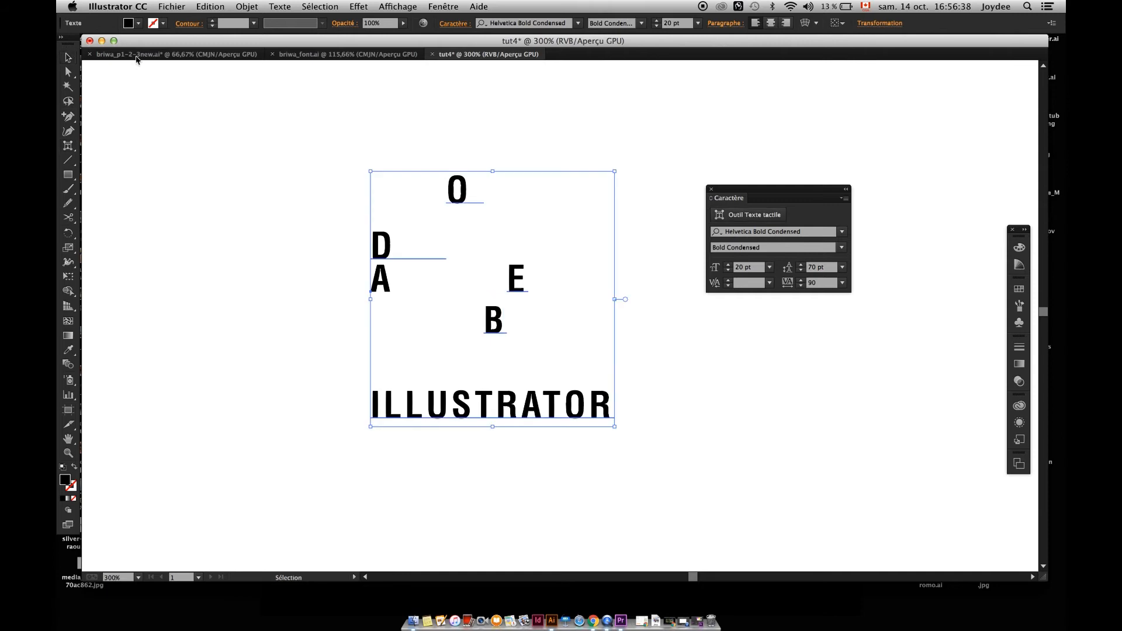
# Undo all the individual letter moves in ADOBE and reselect the whole text object.
pyautogui.press('super+z')
pyautogui.press('super+z')
pyautogui.press('super+z')
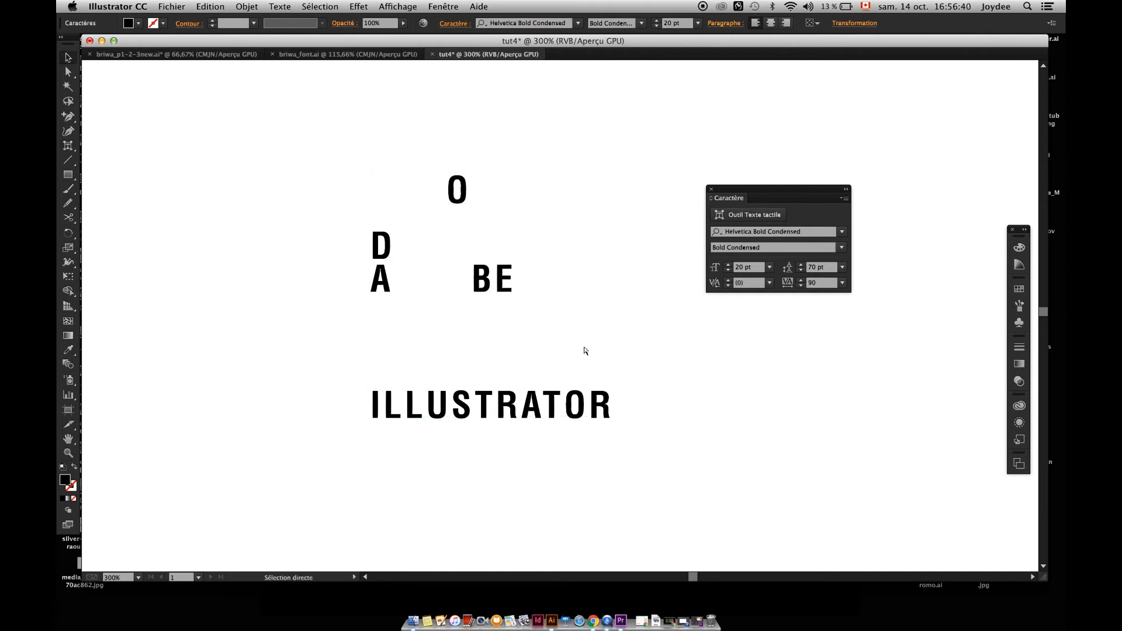
pyautogui.press('super+z')
pyautogui.press('super+z')
pyautogui.press('super+z')
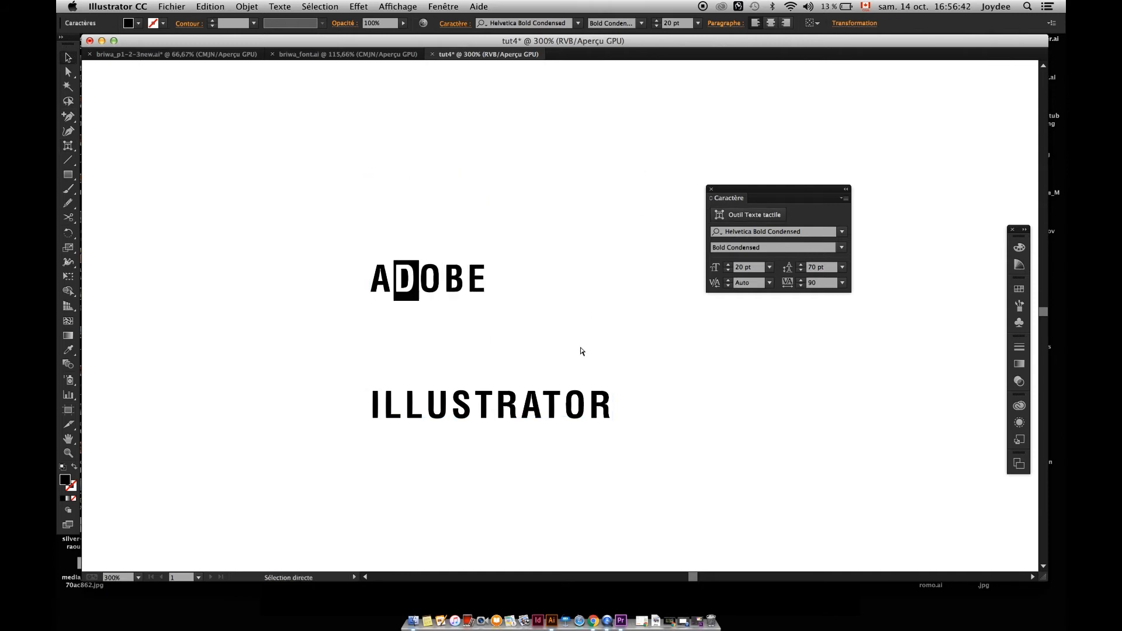
pyautogui.moveTo(599, 212); pyautogui.dragTo(341, 421)
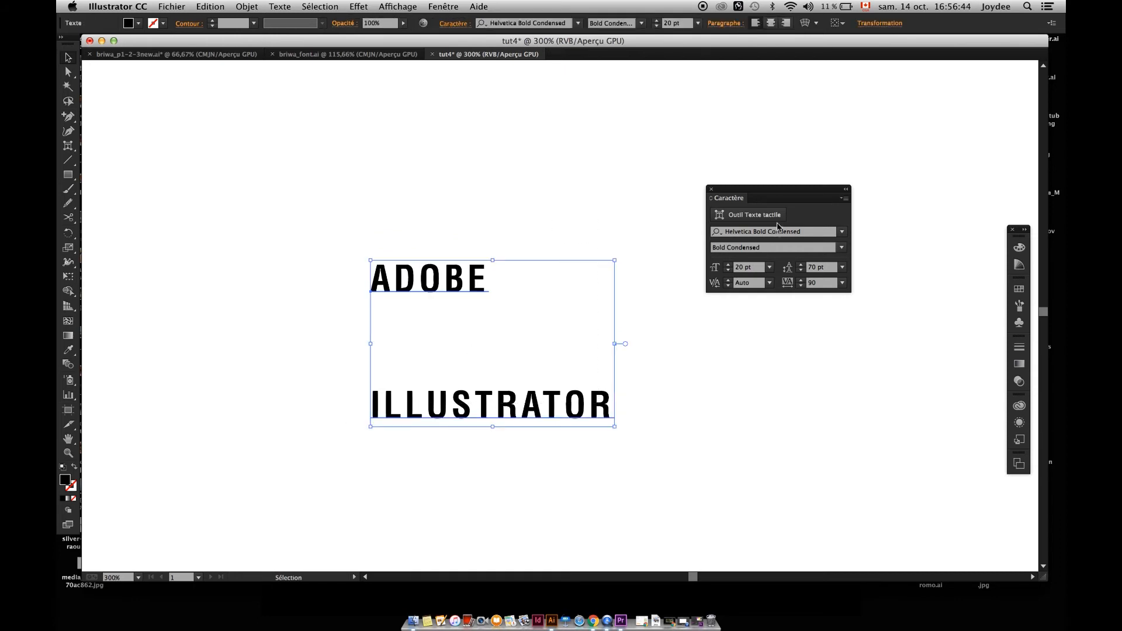
# Check the available font styles for the ADOBE ILLUSTRATOR text and set its font size to 72 pt.
pyautogui.click(815, 233)
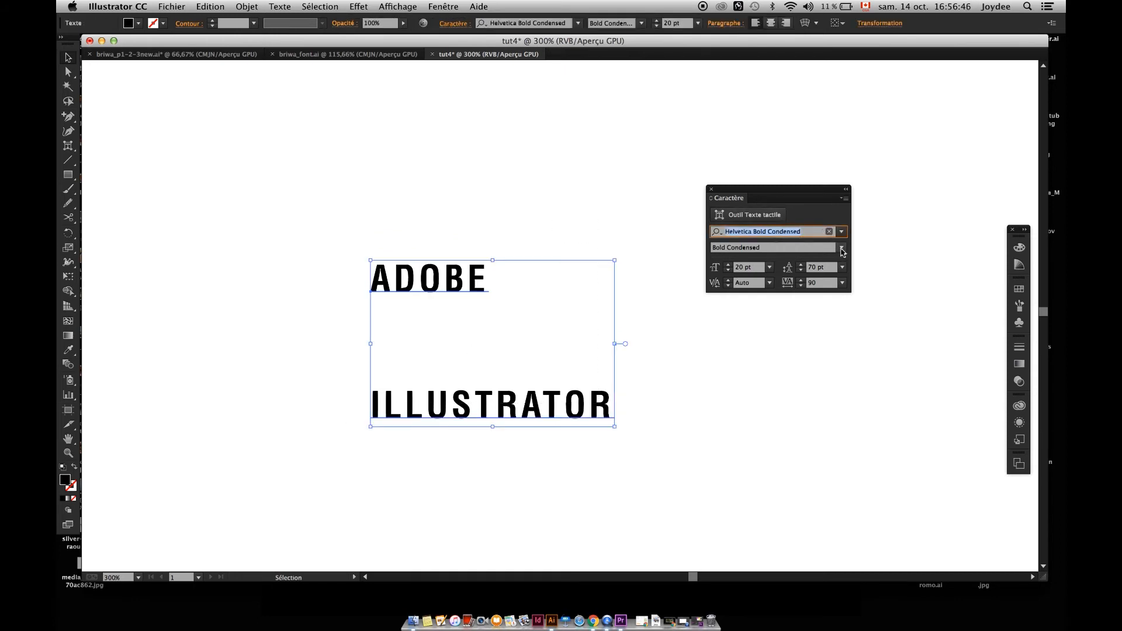
pyautogui.click(843, 250)
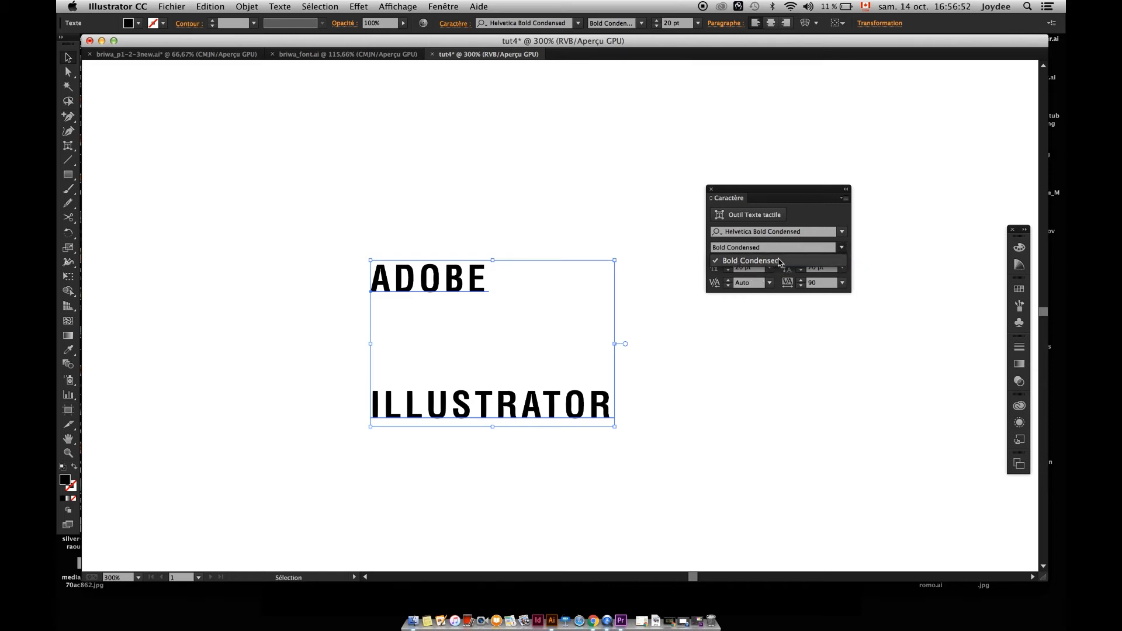
pyautogui.click(805, 246)
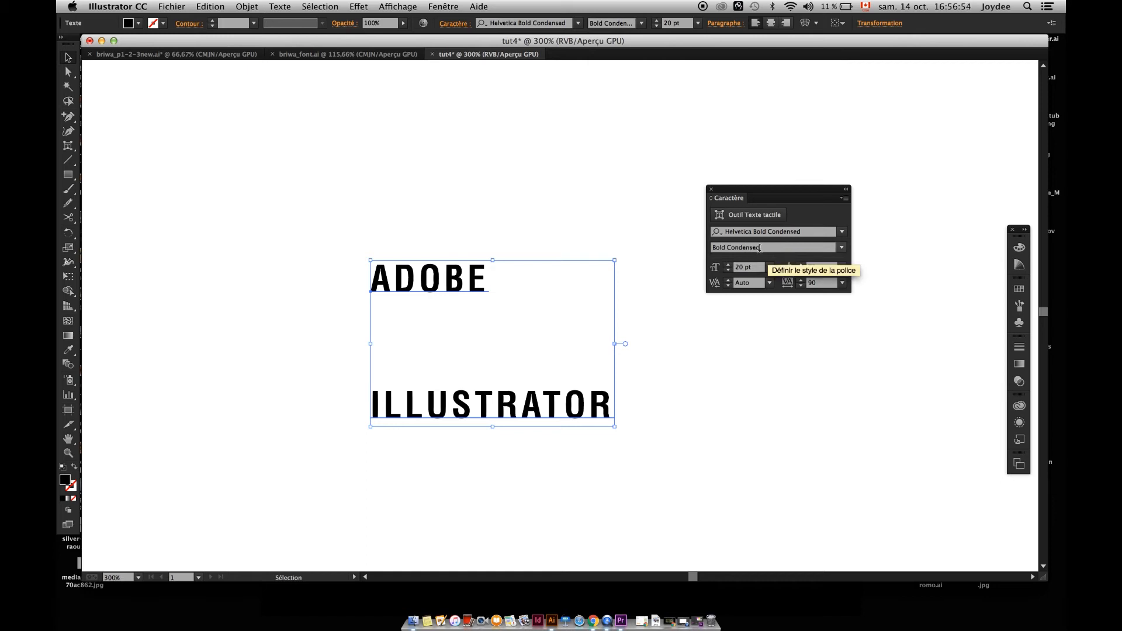
pyautogui.click(769, 268)
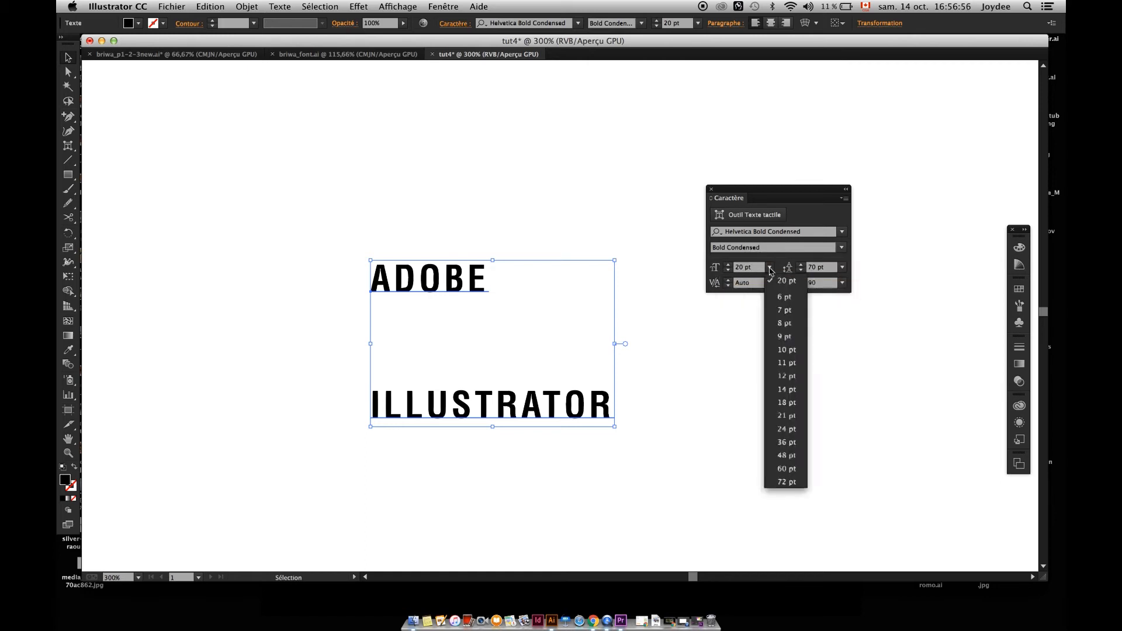
pyautogui.click(783, 483)
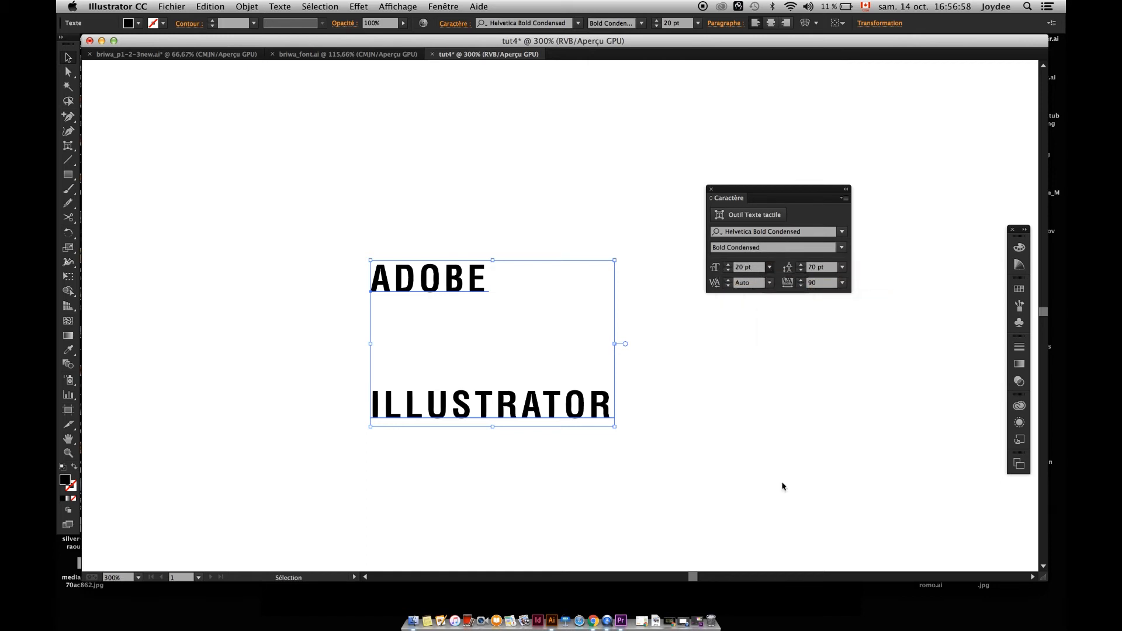
pyautogui.press('super+0')
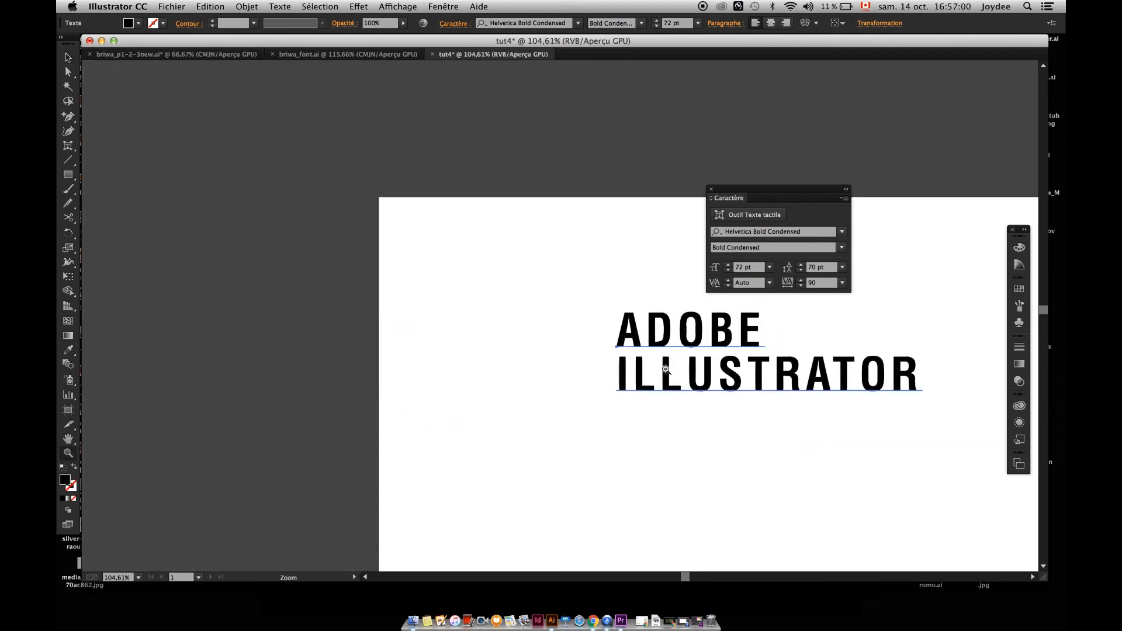
# Scale the text object up freehand to about 138.5 pt and set its font size to 400 pt.
pyautogui.moveTo(662, 277); pyautogui.dragTo(947, 425)
pyautogui.moveTo(915, 292); pyautogui.dragTo(756, 267)
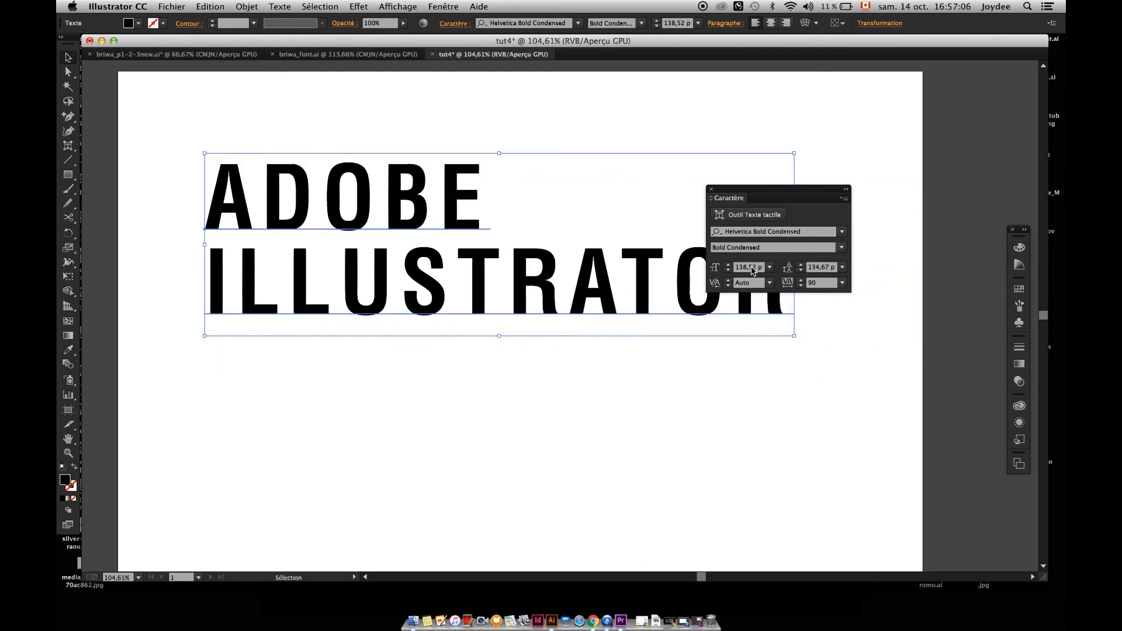
pyautogui.click(752, 268)
pyautogui.write('400')
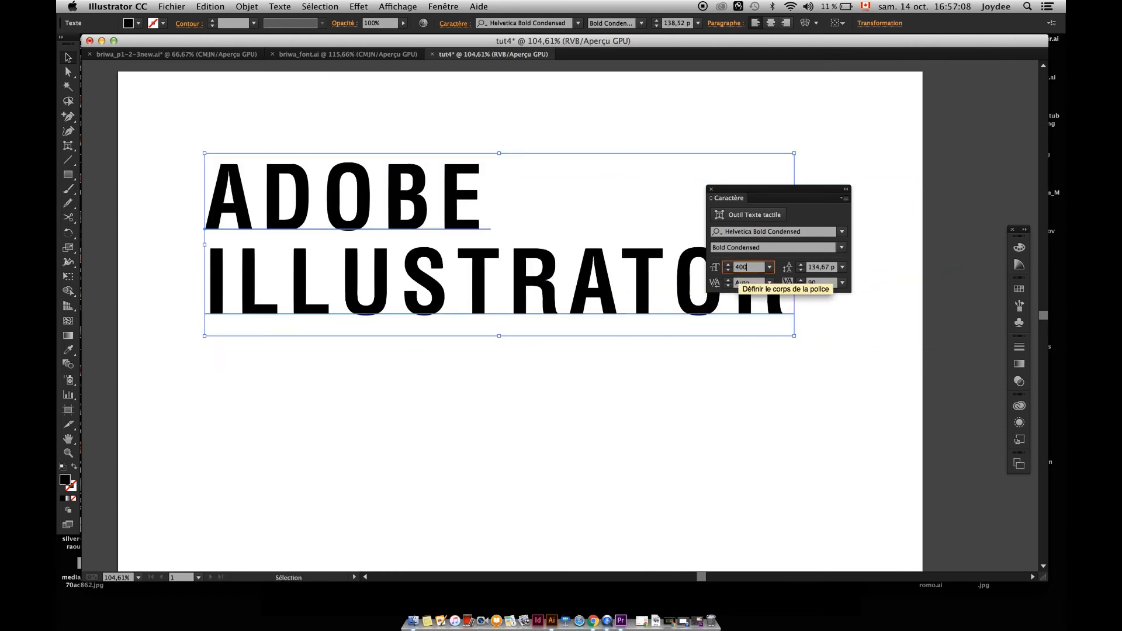
pyautogui.press('Return')
pyautogui.press('z')
pyautogui.moveTo(537, 280)
pyautogui.mouseDown()
pyautogui.moveTo(447, 275)
pyautogui.moveTo(521, 297)
pyautogui.moveTo(631, 294)
pyautogui.moveTo(548, 273)
pyautogui.mouseUp()
# Undo the 400 pt font size and the freehand scaling of the text.
pyautogui.press('super+z')
pyautogui.press('super+z')
pyautogui.press('space')
pyautogui.press('v')
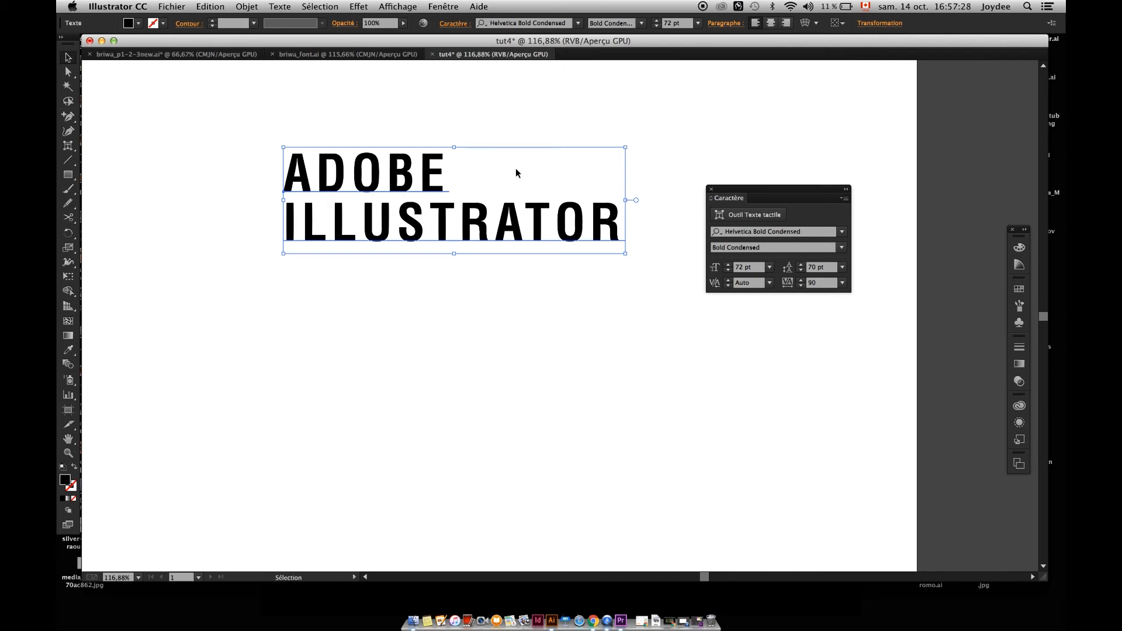
# Move the text object slightly down and to the left and set its leading to 10 pt.
pyautogui.moveTo(393, 180); pyautogui.dragTo(348, 230)
pyautogui.click(818, 267)
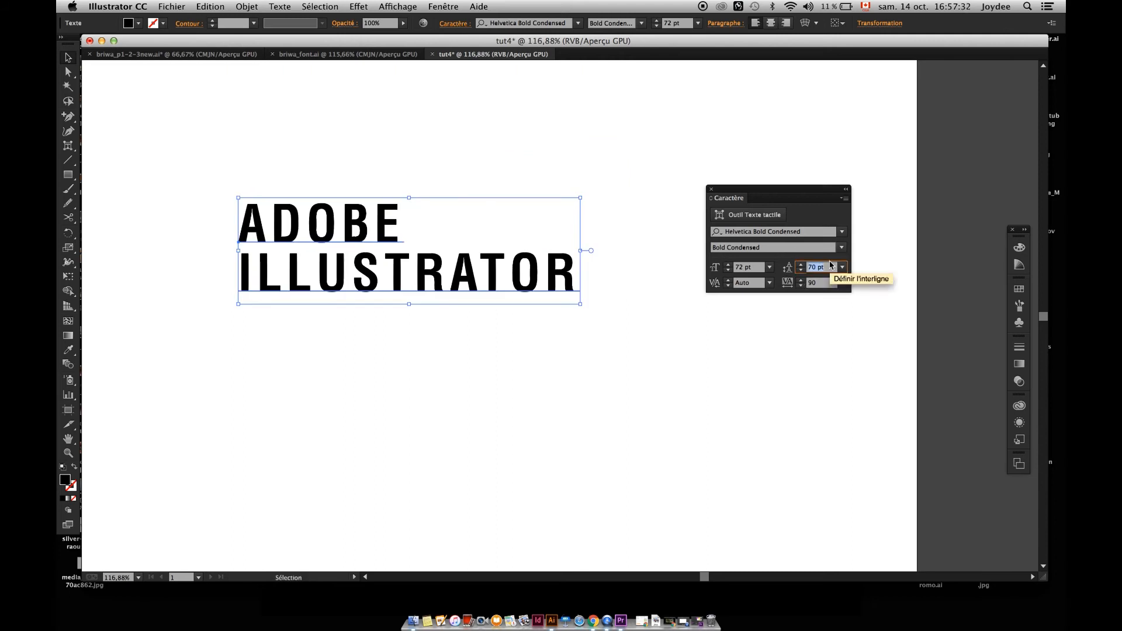
pyautogui.write('10')
pyautogui.press('Return')
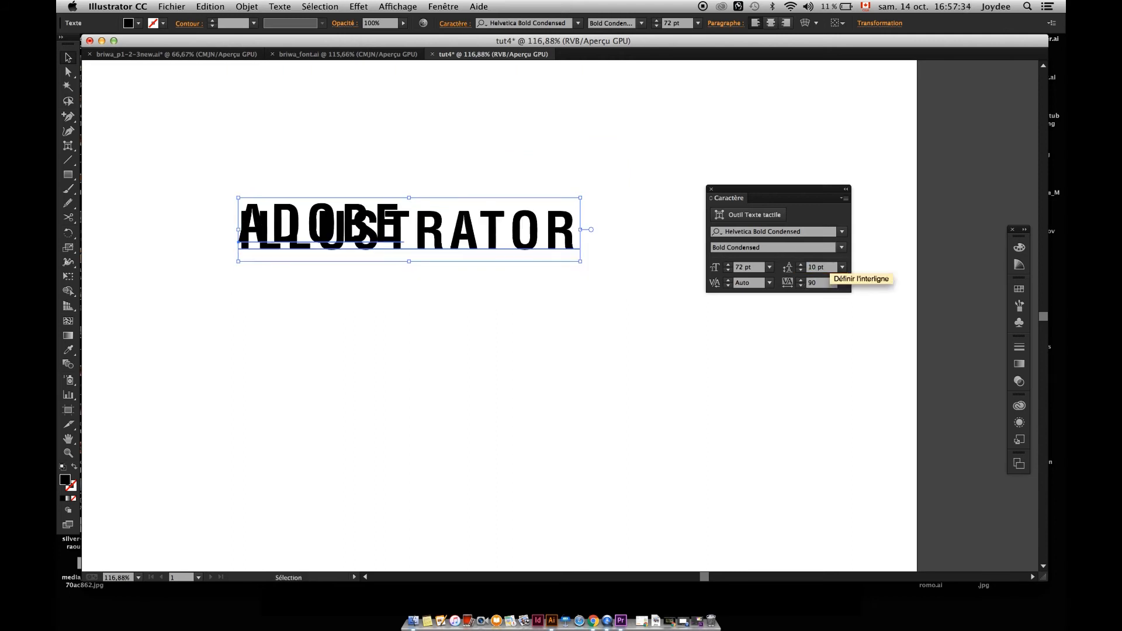
# Set the leading of the two-line text to 100 pt.
pyautogui.click(833, 269)
pyautogui.press('BackSpace')
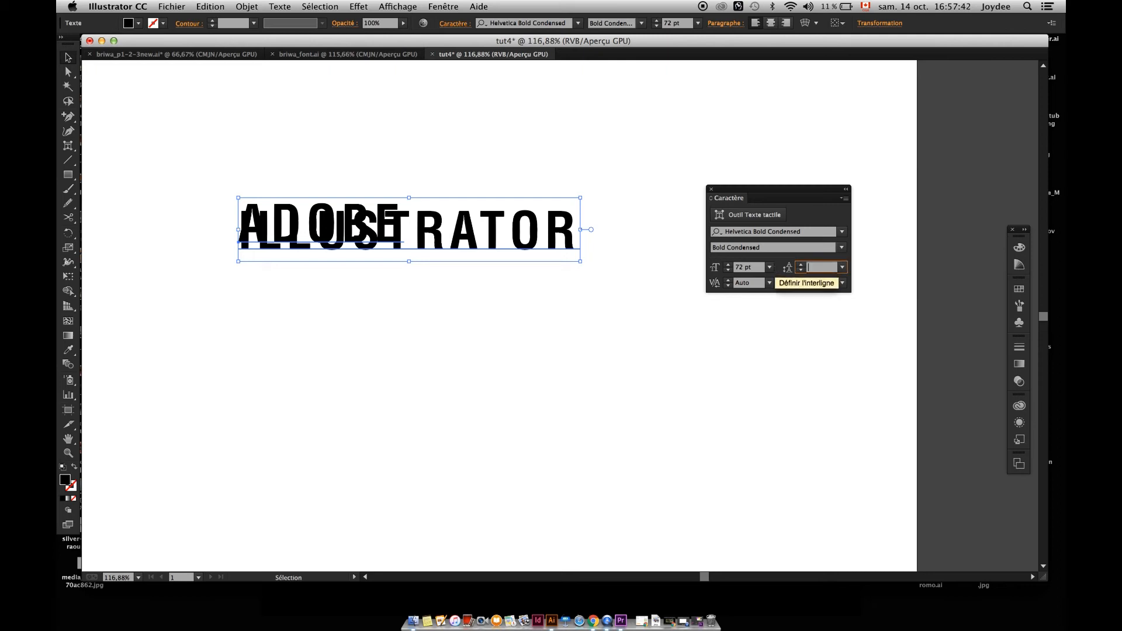
pyautogui.write('100')
pyautogui.press('Return')
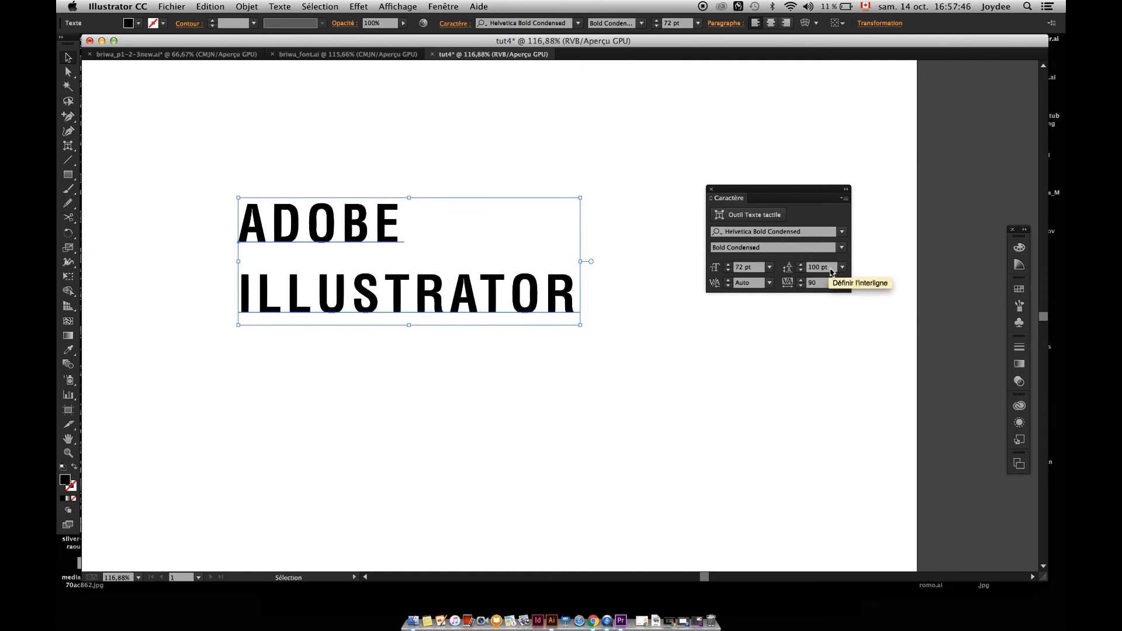
# Increase the leading to 200 pt and 500 pt, and move the text up so both lines fit on the artboard.
pyautogui.write('200')
pyautogui.press('Return')
pyautogui.write('500')
pyautogui.press('Return')
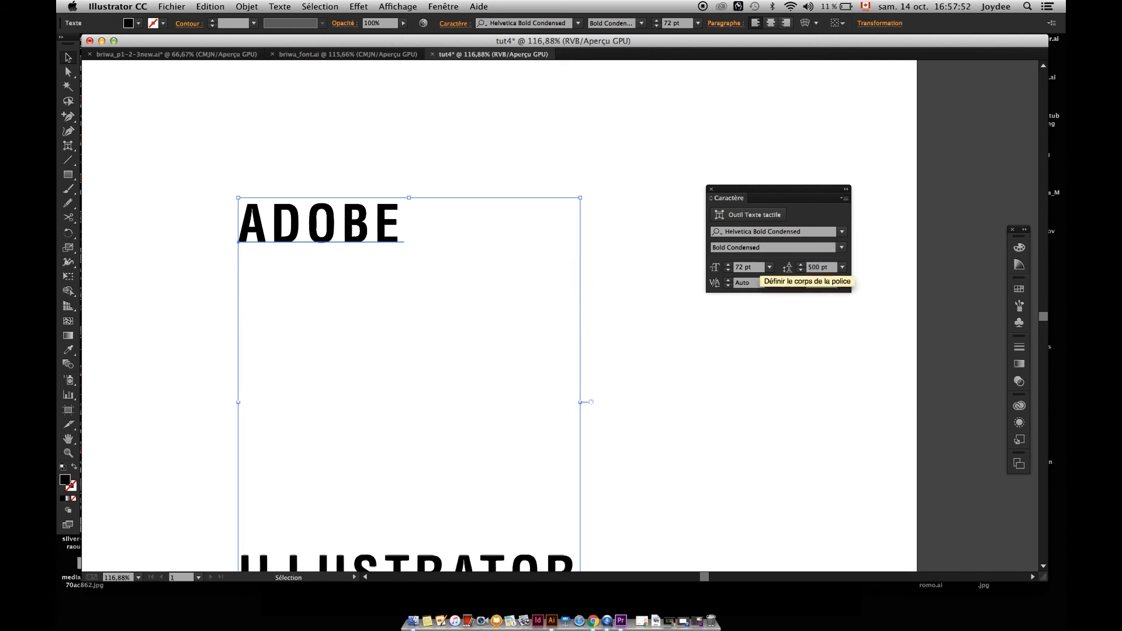
pyautogui.press('z')
pyautogui.moveTo(440, 331); pyautogui.dragTo(435, 305)
pyautogui.press('v')
pyautogui.moveTo(352, 528); pyautogui.dragTo(353, 458)
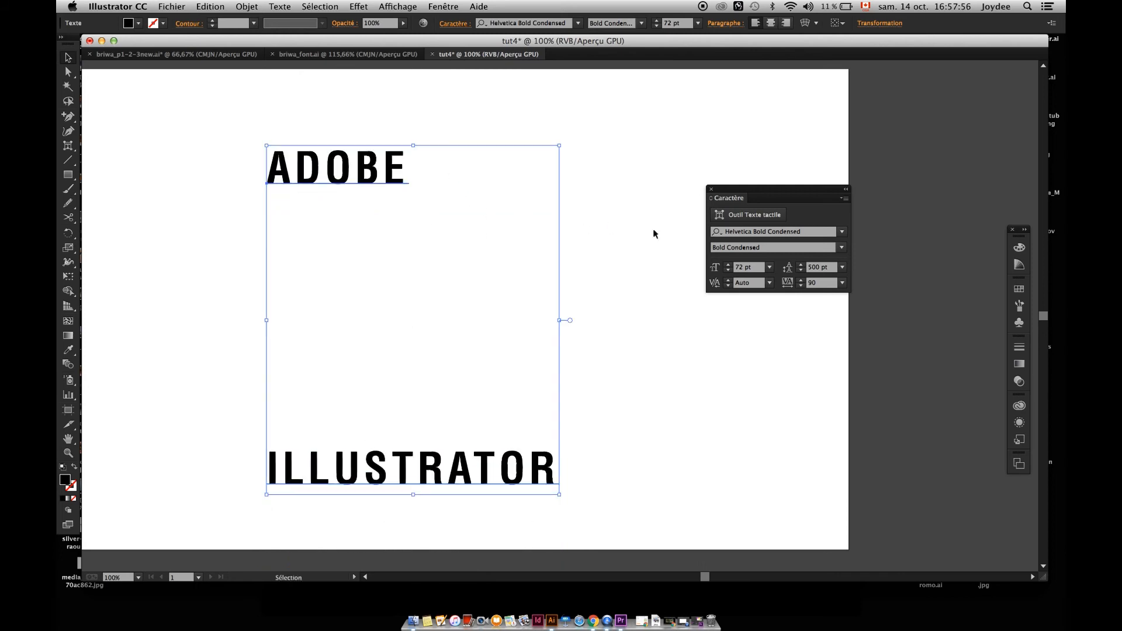
# Undo the upward text move and the 500 pt and 200 pt leading changes.
pyautogui.press('super+z')
pyautogui.press('super+z')
pyautogui.press('super+z')
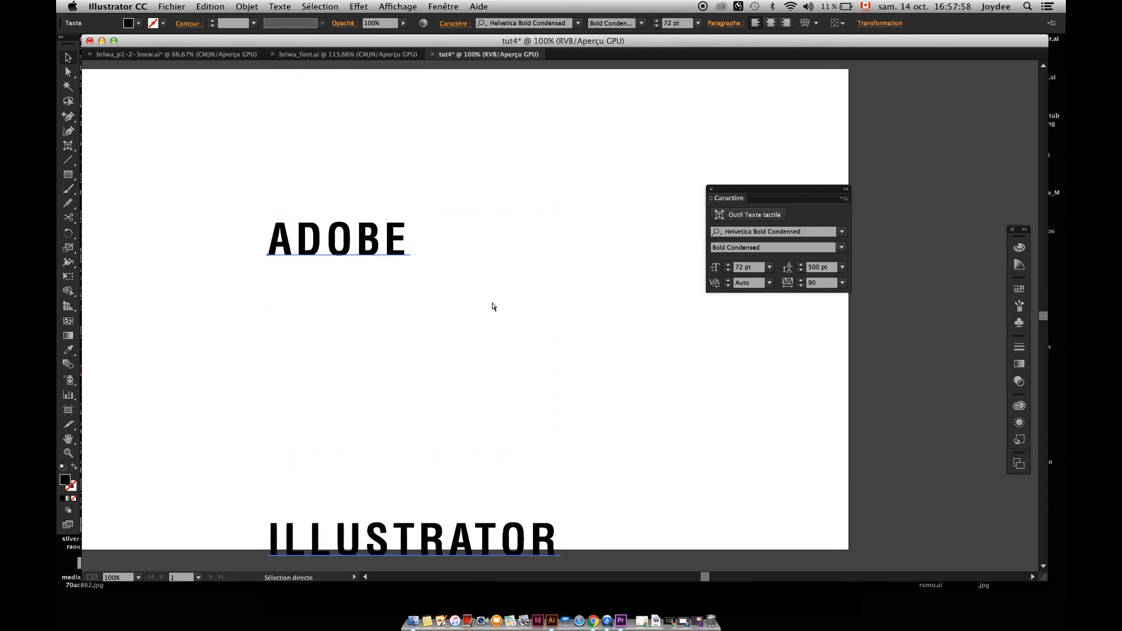
# Delete the word ILLUSTRATOR from the text and move the remaining ADOBE slightly to the right.
pyautogui.press('t')
pyautogui.click(440, 287)
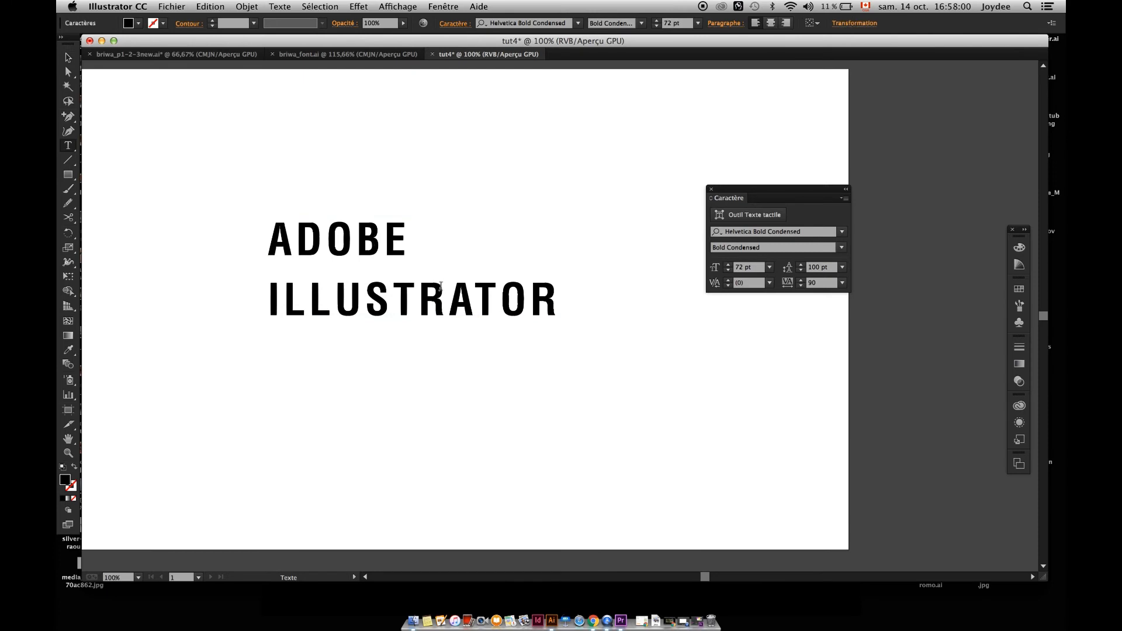
pyautogui.moveTo(557, 297); pyautogui.dragTo(250, 328)
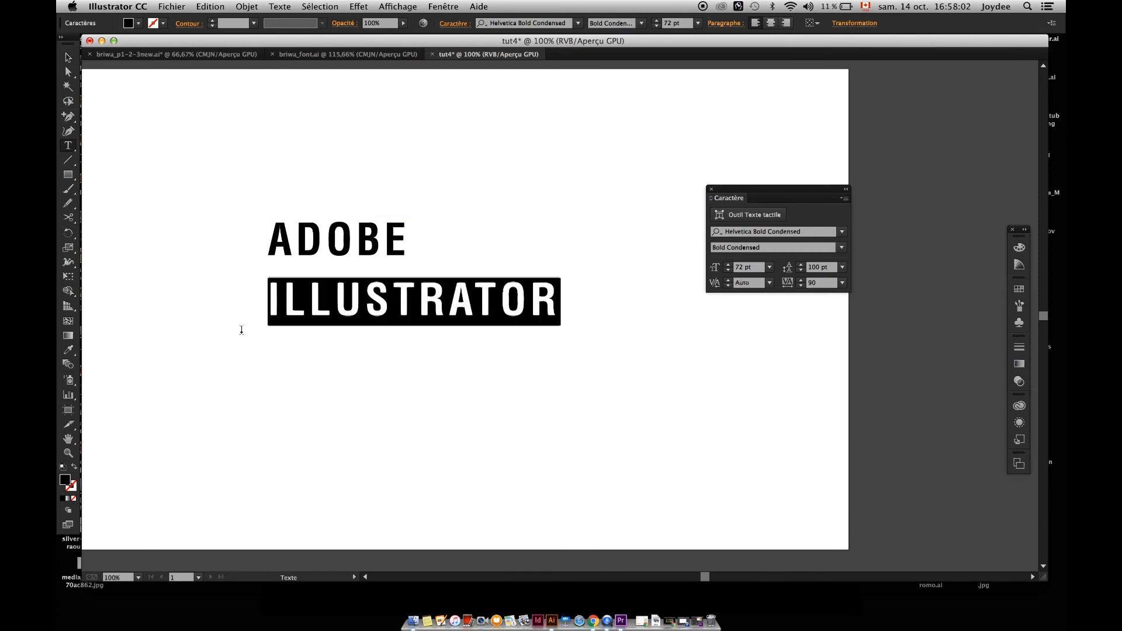
pyautogui.press('BackSpace')
pyautogui.press('Escape')
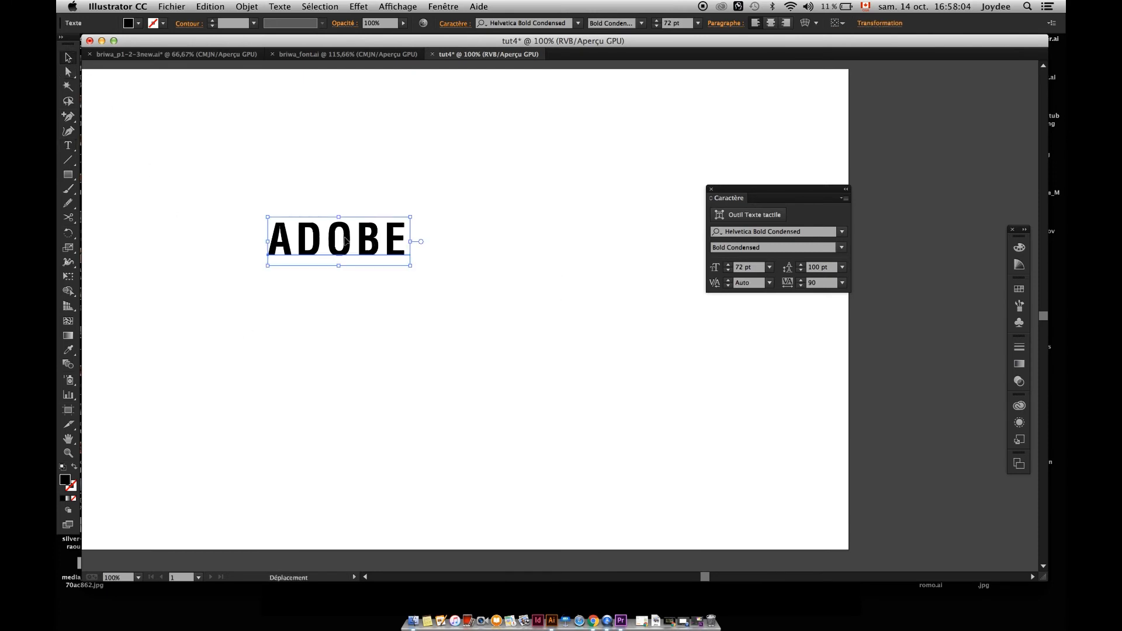
pyautogui.moveTo(305, 233); pyautogui.dragTo(348, 234)
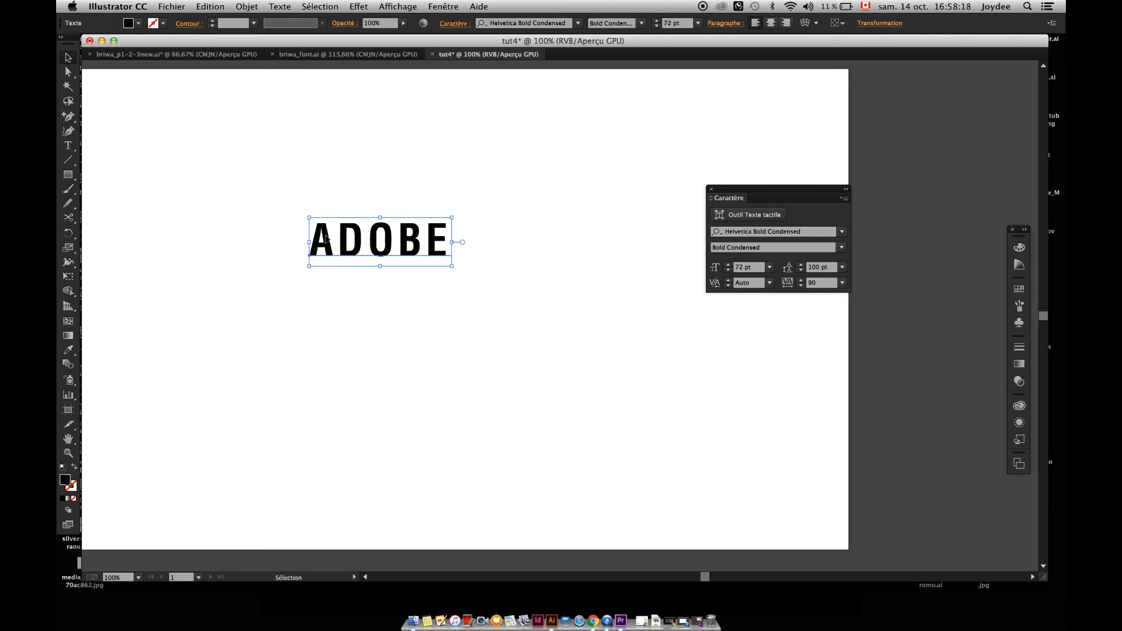
# Try the kerning options Optique, Métrique – Romaine seulement and 0 on the word ADOBE.
pyautogui.click(769, 283)
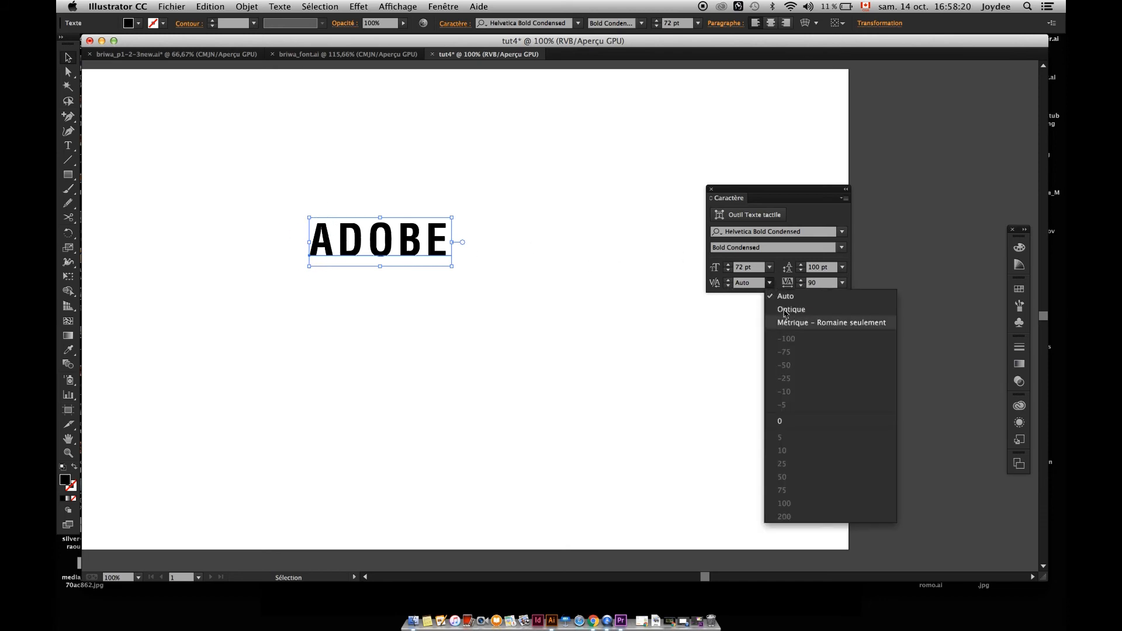
pyautogui.click(784, 306)
pyautogui.click(769, 283)
pyautogui.click(783, 322)
pyautogui.click(769, 283)
pyautogui.click(779, 422)
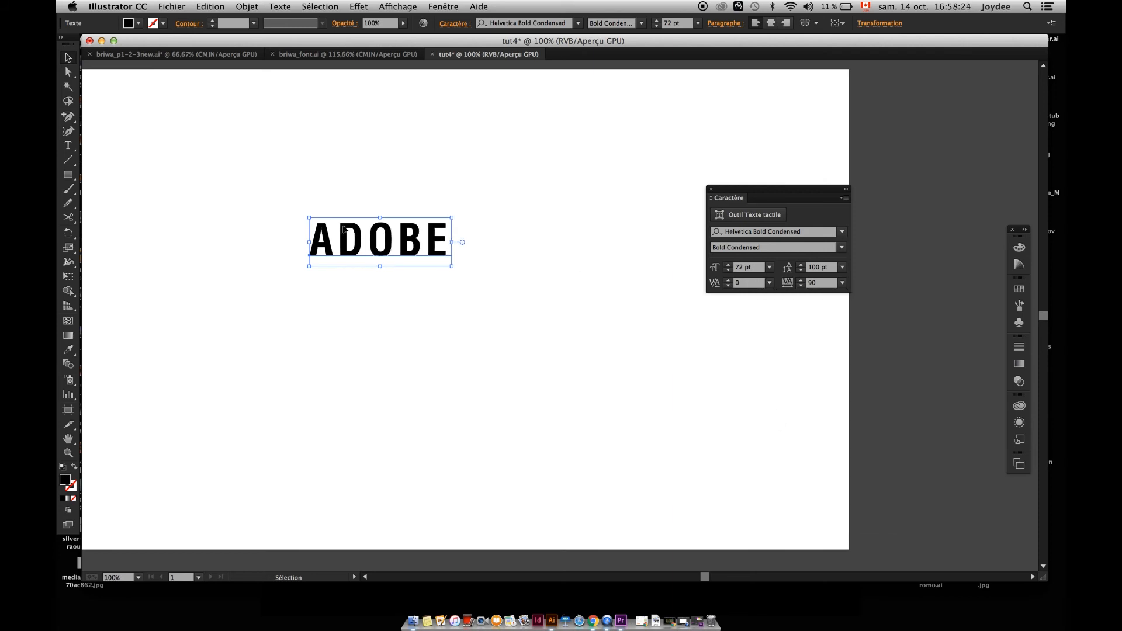
# Compare Auto and Optique kerning on ADOBE up close and settle on Métrique – Romaine seulement.
pyautogui.scroll(5, 344, 229)
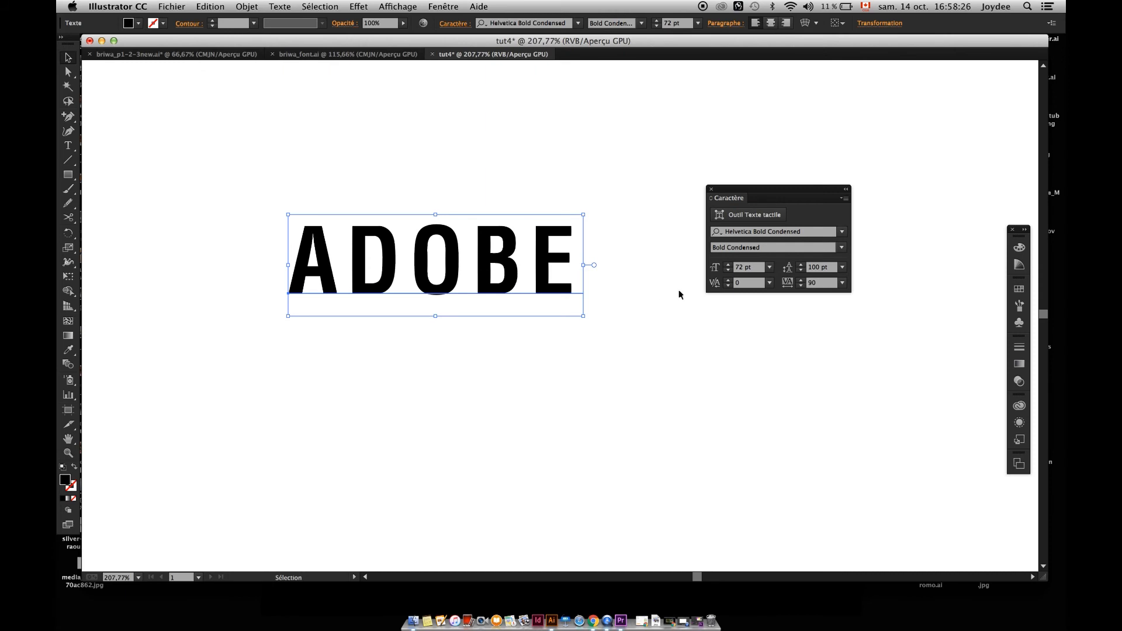
pyautogui.click(770, 283)
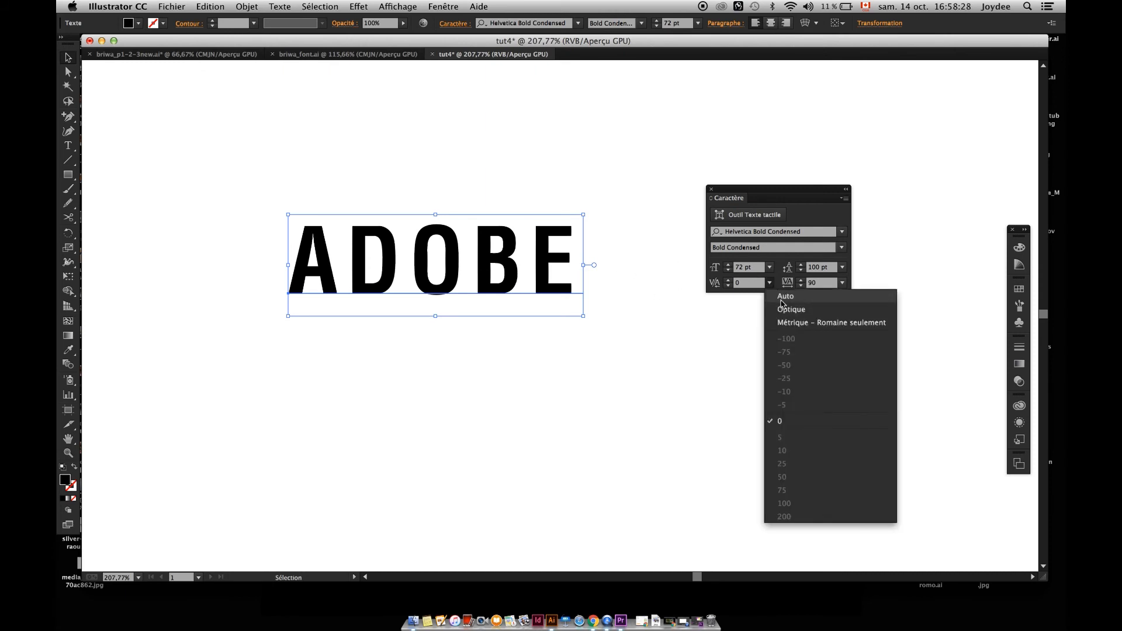
pyautogui.click(781, 298)
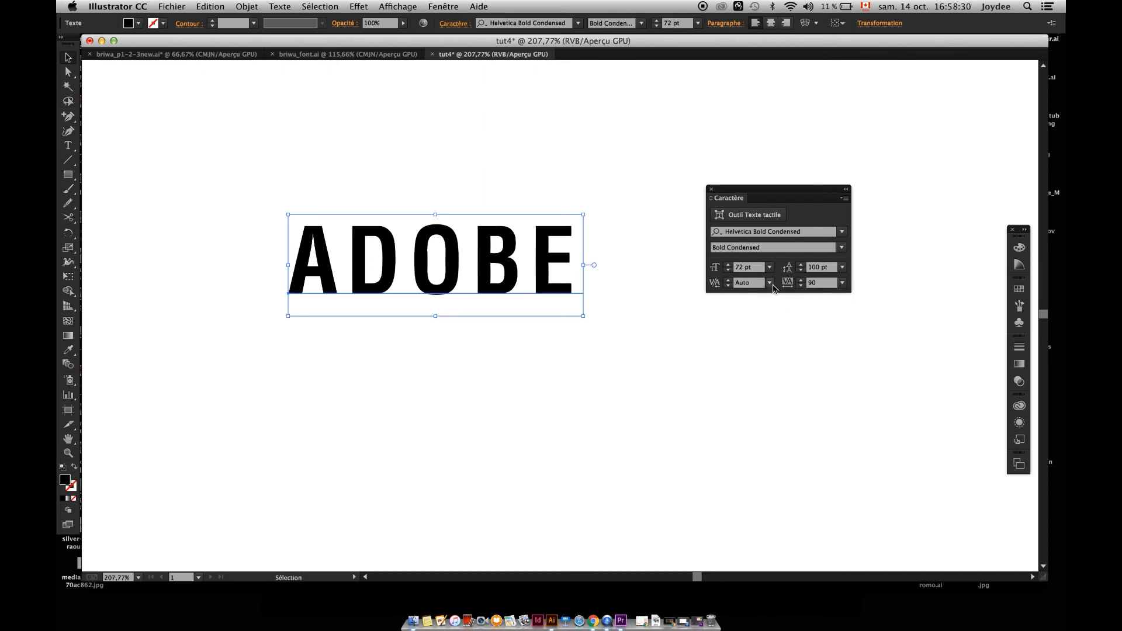
pyautogui.click(770, 284)
pyautogui.click(780, 310)
pyautogui.click(771, 284)
pyautogui.click(780, 318)
pyautogui.moveTo(433, 199); pyautogui.dragTo(488, 220)
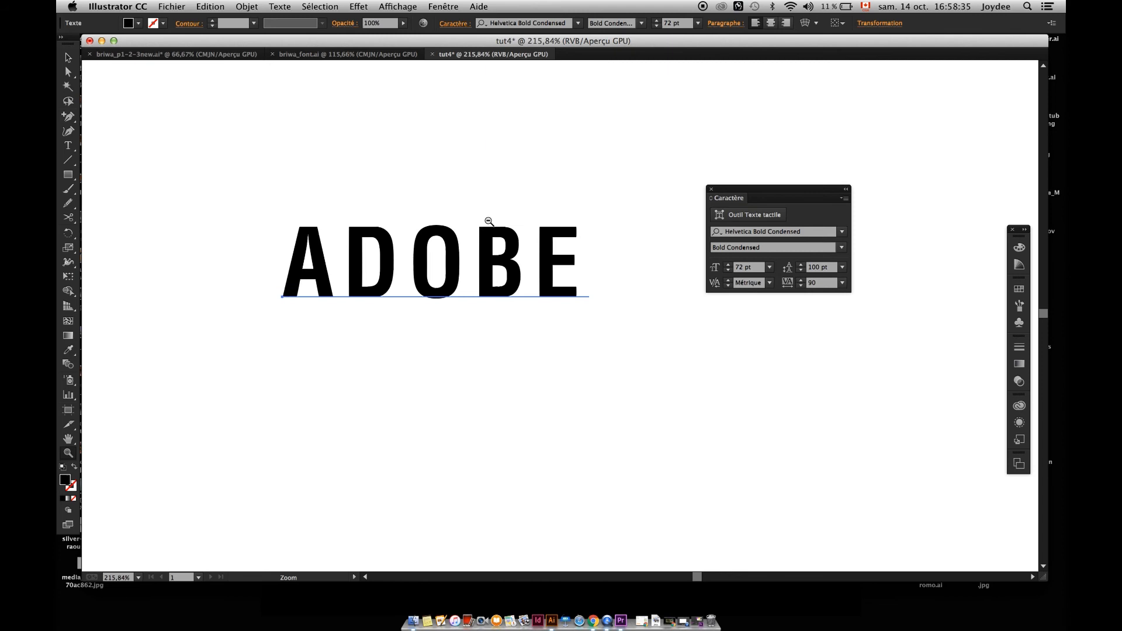
pyautogui.click(771, 284)
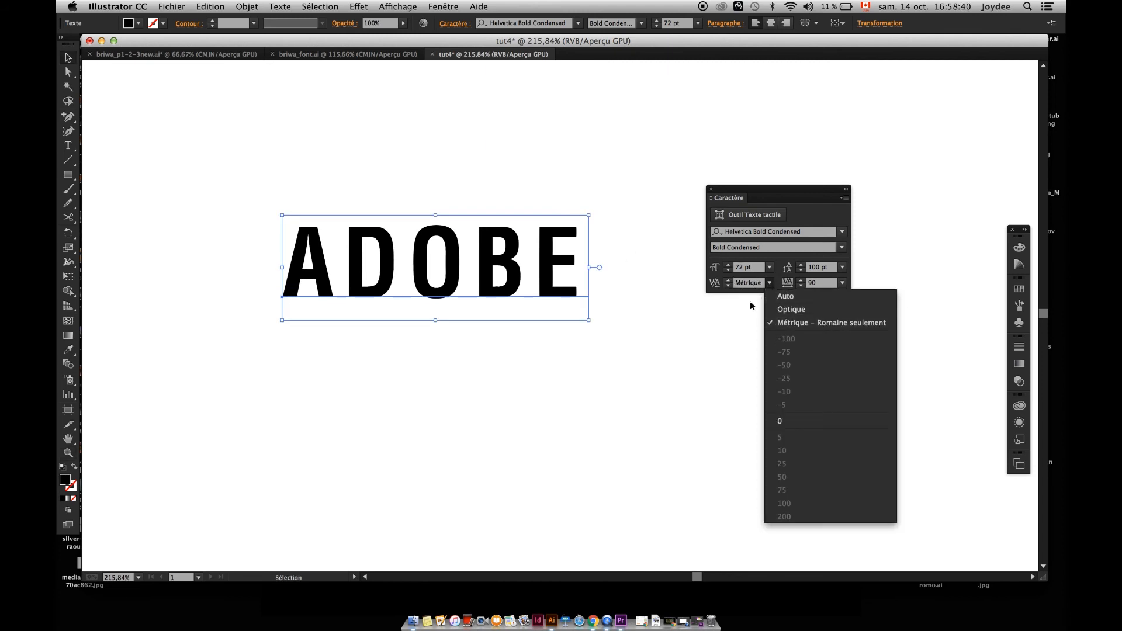
pyautogui.click(750, 283)
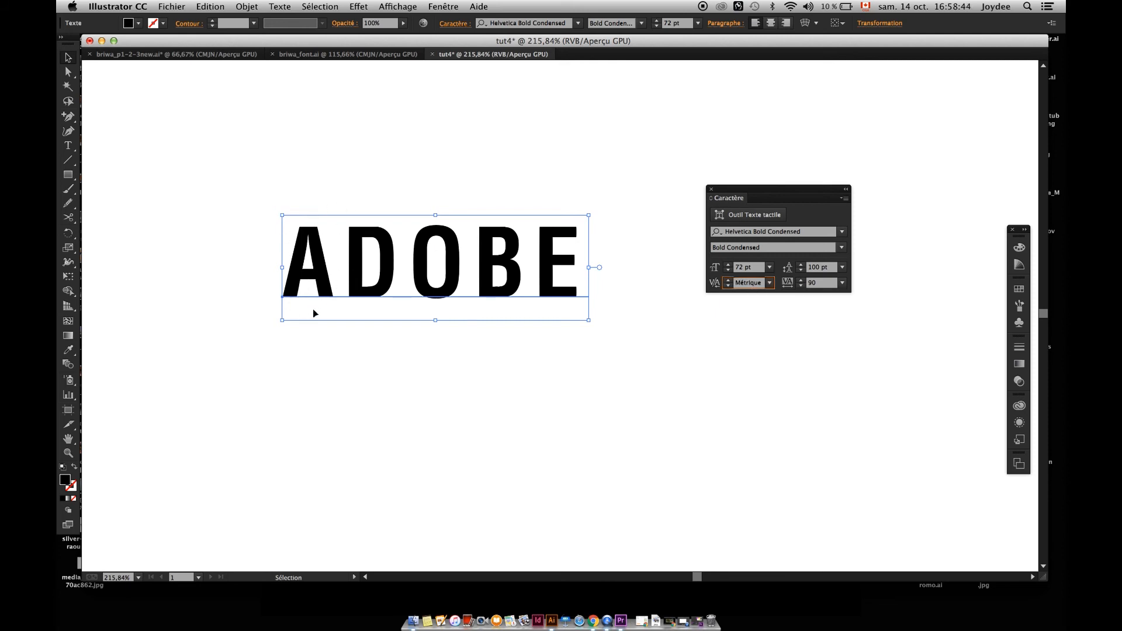
# Try tracking values of -5, 25 and 200 on the word ADOBE.
pyautogui.click(842, 283)
pyautogui.click(857, 363)
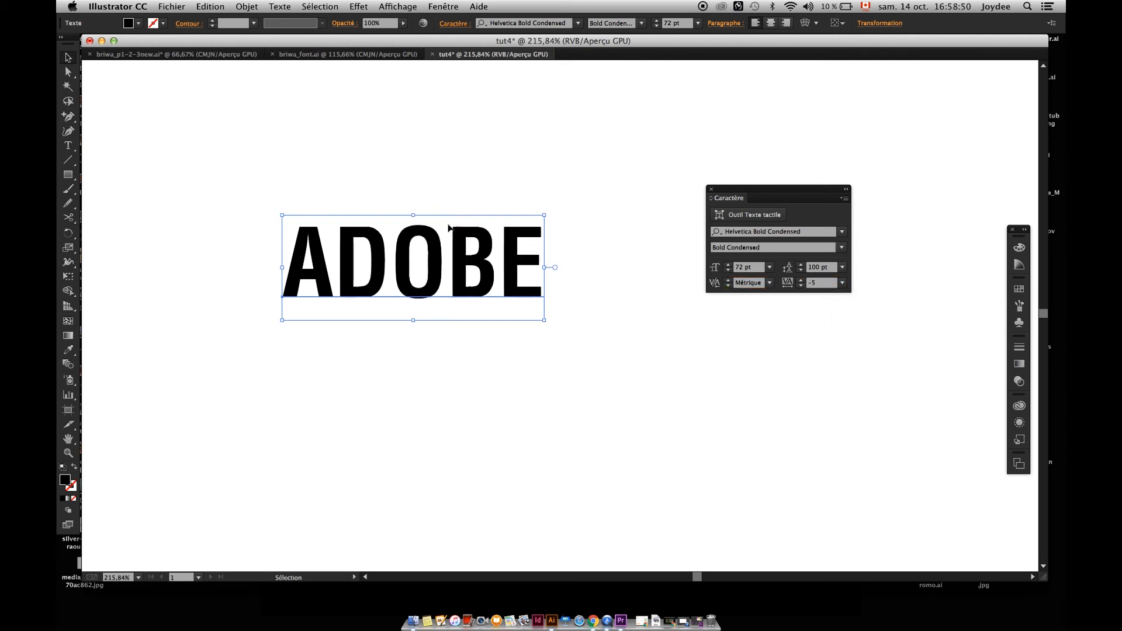
pyautogui.click(841, 285)
pyautogui.click(854, 421)
pyautogui.click(843, 285)
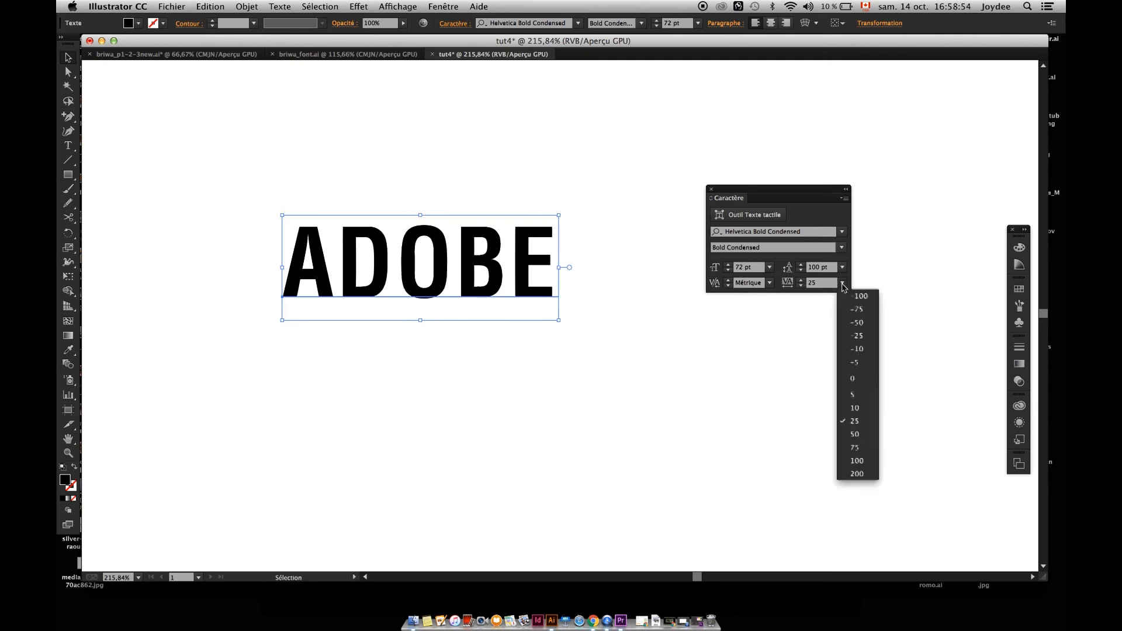
pyautogui.click(857, 473)
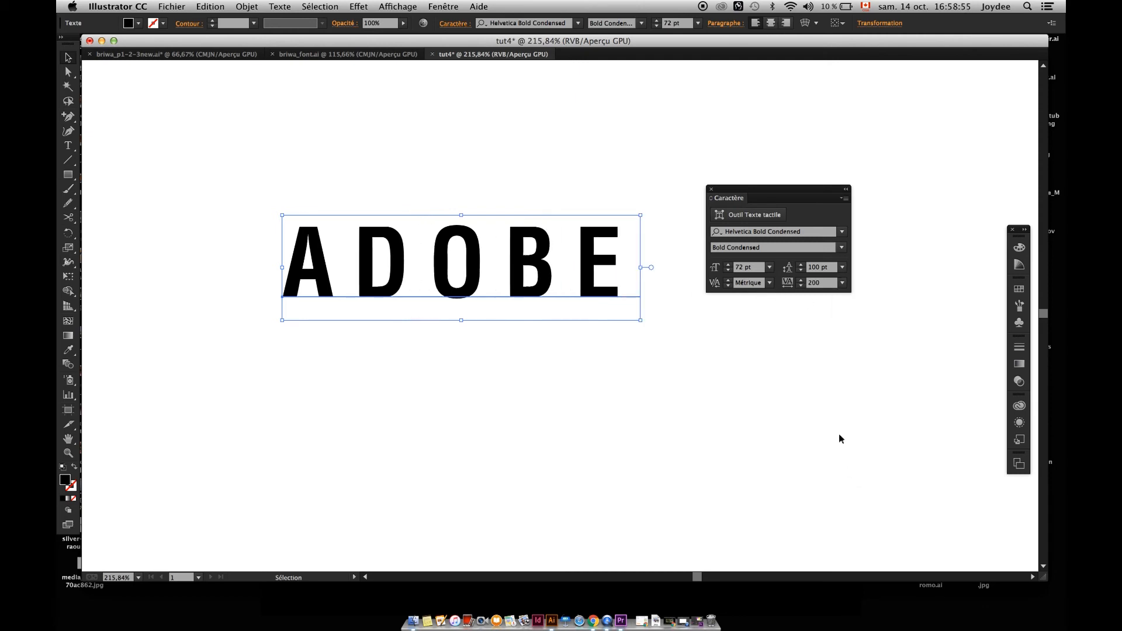
# Set the tracking of ADOBE to 700.
pyautogui.click(843, 285)
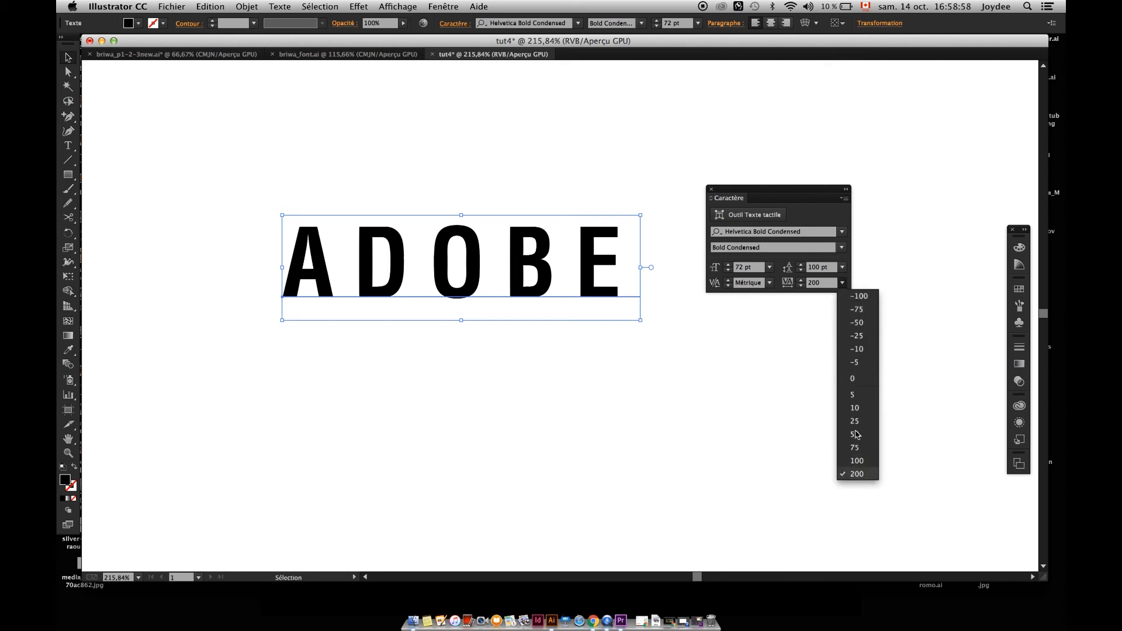
pyautogui.click(821, 285)
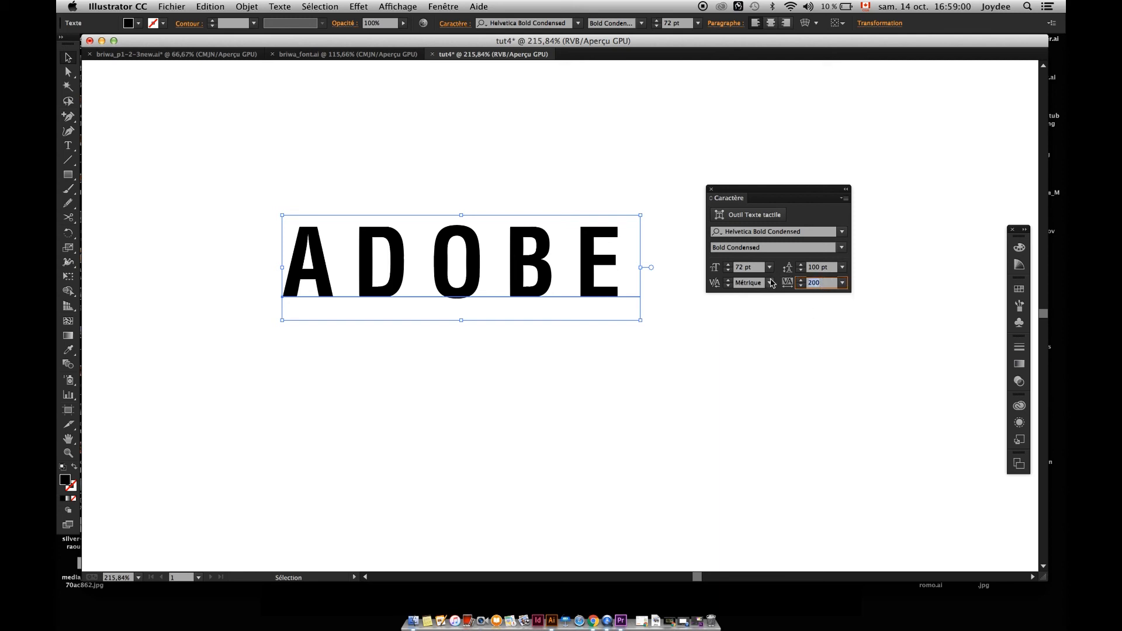
pyautogui.write('700')
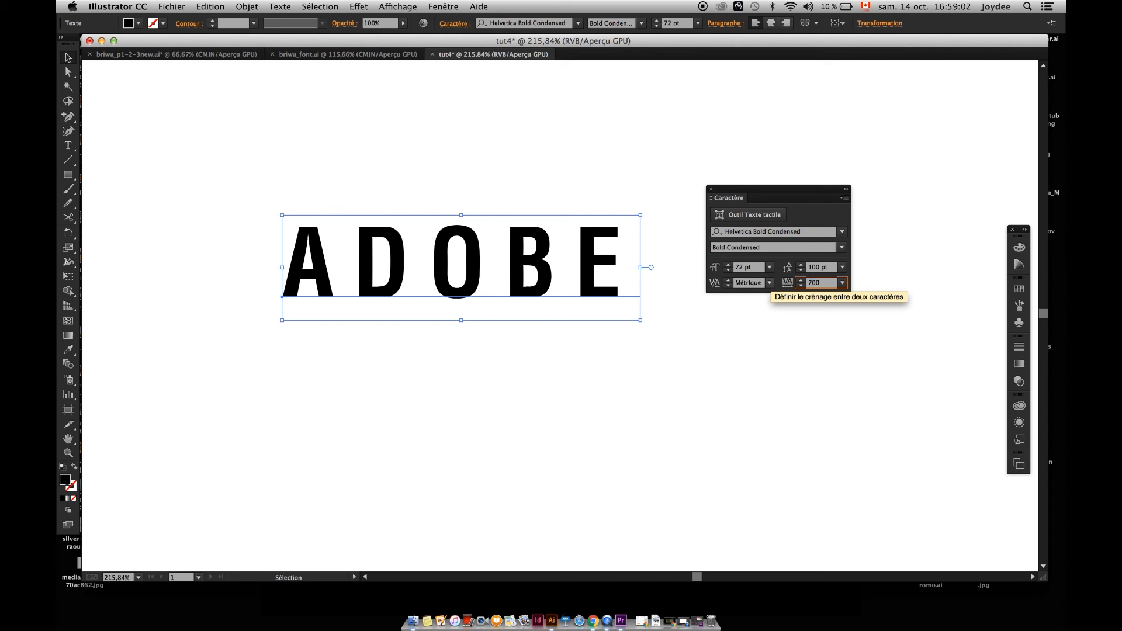
pyautogui.press('Return')
# Raise the tracking of the word ADOBE to 1200 and on to 2000.
pyautogui.moveTo(820, 284); pyautogui.dragTo(784, 284)
pyautogui.write('20')
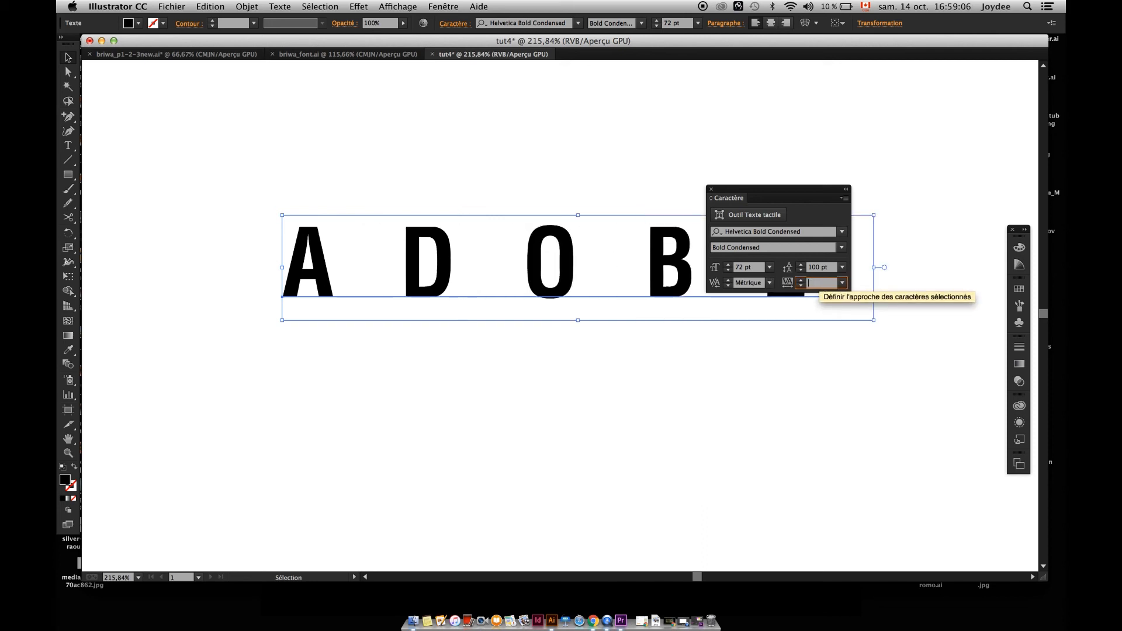
pyautogui.write('0')
pyautogui.press('Return')
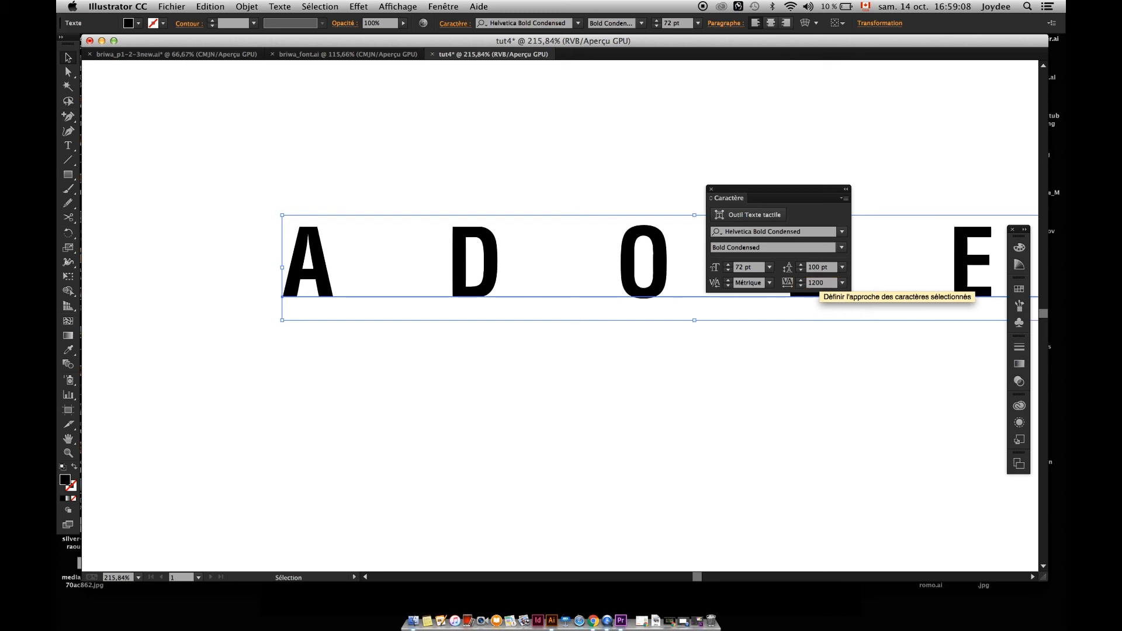
pyautogui.write('2000')
pyautogui.press('Return')
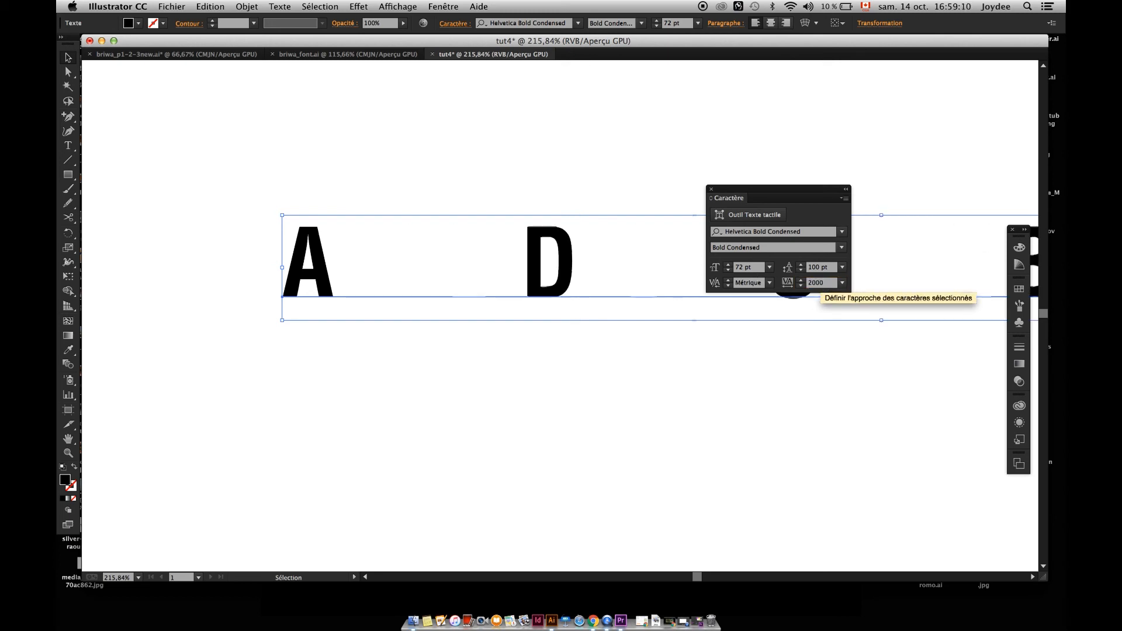
# Examine the widely tracked word ADOBE across the whole artboard and up close.
pyautogui.press('z')
pyautogui.moveTo(725, 391); pyautogui.dragTo(599, 376)
pyautogui.press('space')
pyautogui.moveTo(677, 399); pyautogui.dragTo(503, 368)
pyautogui.press('v')
pyautogui.press('z')
pyautogui.moveTo(525, 332); pyautogui.dragTo(446, 333)
pyautogui.press('v')
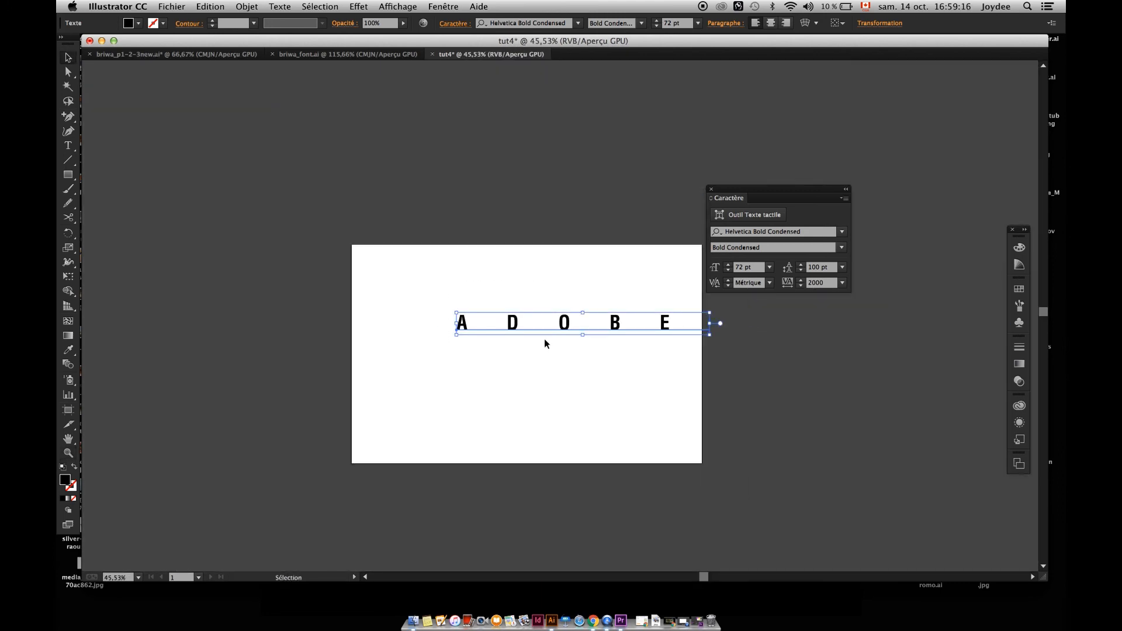
pyautogui.press('z')
pyautogui.moveTo(514, 331); pyautogui.dragTo(596, 409)
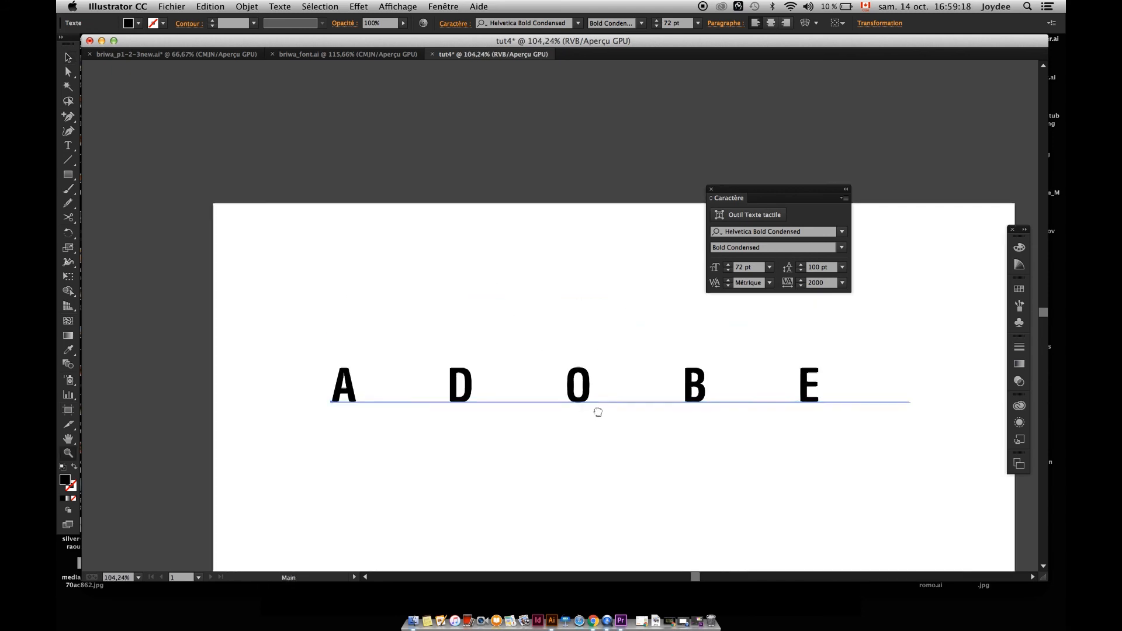
pyautogui.moveTo(665, 356); pyautogui.dragTo(754, 354)
pyautogui.press('v')
# Nudge the tracking of ADOBE down and up in small increments, starting from 2000.
pyautogui.click(825, 284)
pyautogui.scroll(-2, 599, 277)
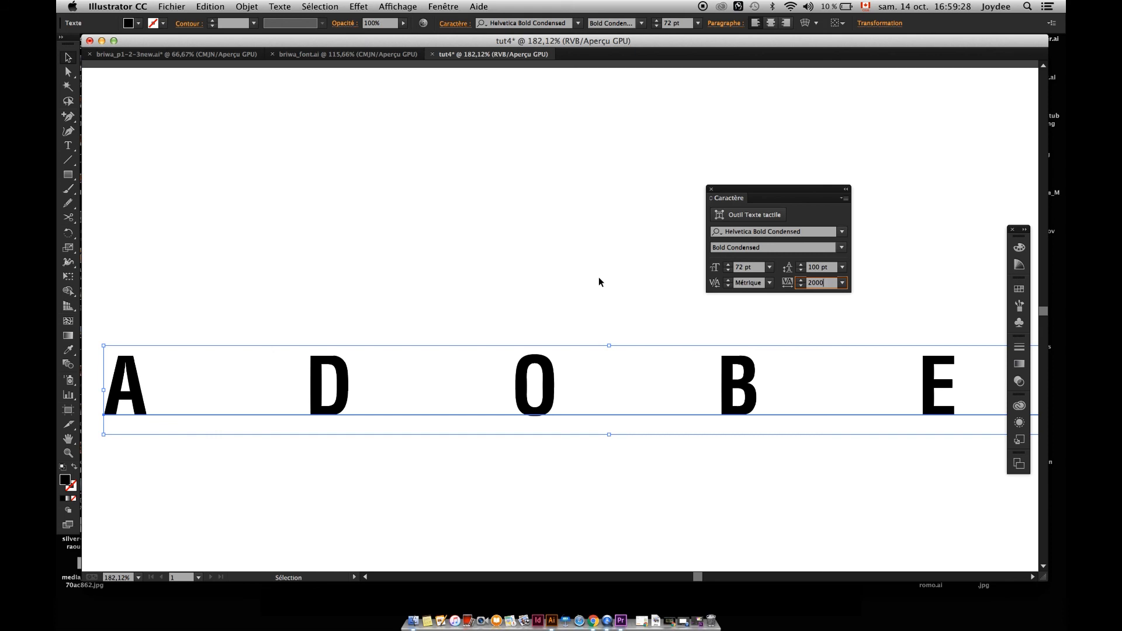
pyautogui.press('Down')
pyautogui.press('Down')
pyautogui.press('Down')
pyautogui.press('Down')
pyautogui.press('Up')
pyautogui.press('Up')
pyautogui.press('Up')
pyautogui.click(824, 283)
pyautogui.press('Down')
pyautogui.press('Down')
pyautogui.press('Down')
pyautogui.press('Down')
pyautogui.press('Down')
pyautogui.press('Down')
pyautogui.press('Up')
pyautogui.press('Up')
pyautogui.press('Up')
pyautogui.press('Up')
pyautogui.press('Up')
pyautogui.press('Up')
pyautogui.press('Up')
pyautogui.press('Up')
pyautogui.press('Up')
pyautogui.press('Up')
pyautogui.press('Up')
pyautogui.press('Up')
pyautogui.press('Up')
pyautogui.press('Up')
pyautogui.press('Up')
pyautogui.press('Up')
pyautogui.press('Up')
pyautogui.press('Up')
pyautogui.press('Up')
pyautogui.press('Up')
pyautogui.press('Up')
pyautogui.press('Up')
pyautogui.press('Up')
pyautogui.press('Up')
pyautogui.press('Up')
pyautogui.press('Up')
pyautogui.press('Down')
pyautogui.press('Down')
pyautogui.press('Down')
pyautogui.press('Down')
pyautogui.press('Down')
pyautogui.press('Down')
pyautogui.press('Down')
pyautogui.press('Down')
pyautogui.press('Down')
pyautogui.press('Down')
pyautogui.press('Down')
pyautogui.press('Down')
pyautogui.press('Down')
pyautogui.press('Down')
pyautogui.press('Down')
pyautogui.press('Down')
pyautogui.press('Down')
pyautogui.press('Down')
pyautogui.press('Down')
pyautogui.press('Down')
pyautogui.press('Down')
pyautogui.press('Down')
pyautogui.press('Down')
pyautogui.press('Down')
pyautogui.press('Down')
pyautogui.press('Down')
pyautogui.press('Down')
pyautogui.press('Down')
pyautogui.press('Down')
pyautogui.press('Down')
pyautogui.press('Down')
pyautogui.press('Down')
pyautogui.press('Down')
pyautogui.press('Down')
pyautogui.press('Down')
pyautogui.press('Down')
pyautogui.press('Down')
pyautogui.press('Down')
pyautogui.press('Down')
pyautogui.press('Down')
pyautogui.press('Down')
pyautogui.press('Down')
pyautogui.press('Down')
pyautogui.press('Down')
# Undo the last few tracking nudges on ADOBE, back to a tracking of 1945.
pyautogui.moveTo(688, 374); pyautogui.dragTo(512, 323)
pyautogui.press('z')
pyautogui.press('super+z')
pyautogui.press('super+z')
pyautogui.press('super+z')
pyautogui.press('super+z')
pyautogui.press('super+z')
pyautogui.press('super+z')
pyautogui.press('super+z')
pyautogui.press('super+z')
pyautogui.press('super+z')
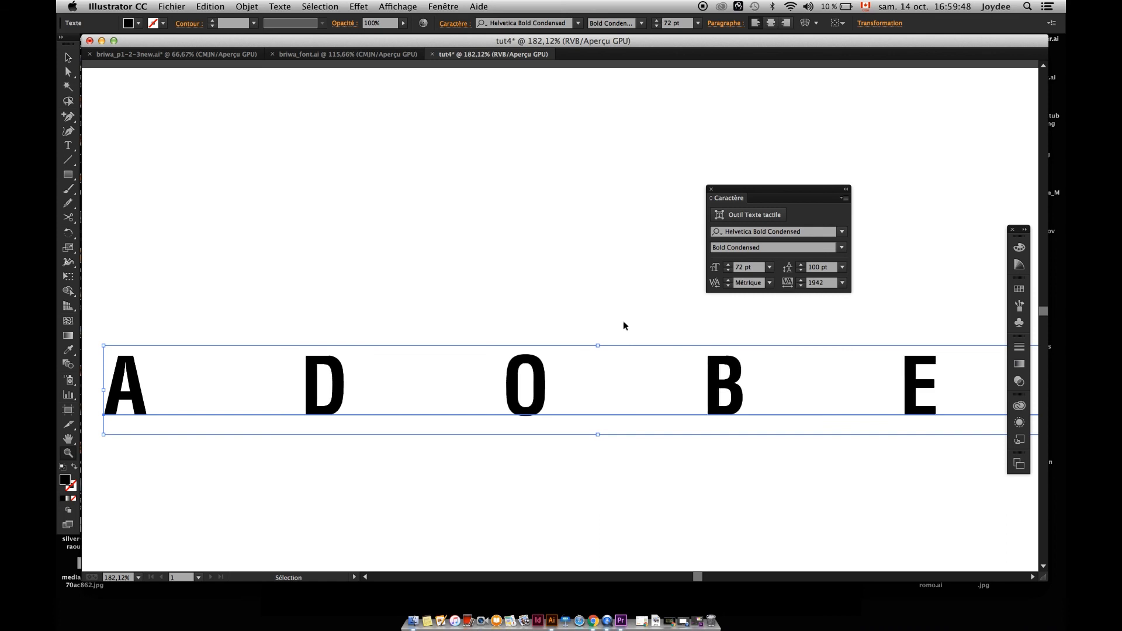
pyautogui.moveTo(524, 259); pyautogui.dragTo(423, 246)
pyautogui.press('v')
pyautogui.click(528, 317)
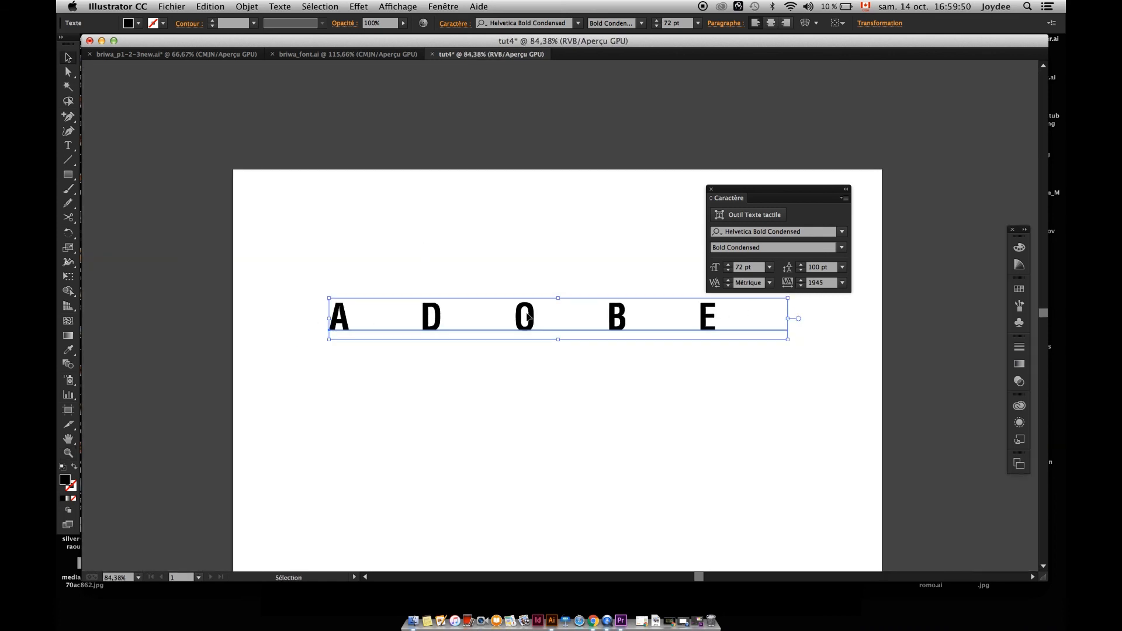
# Break the word ADOBE onto a second line before the E and add LLO after it.
pyautogui.doubleClick(725, 317)
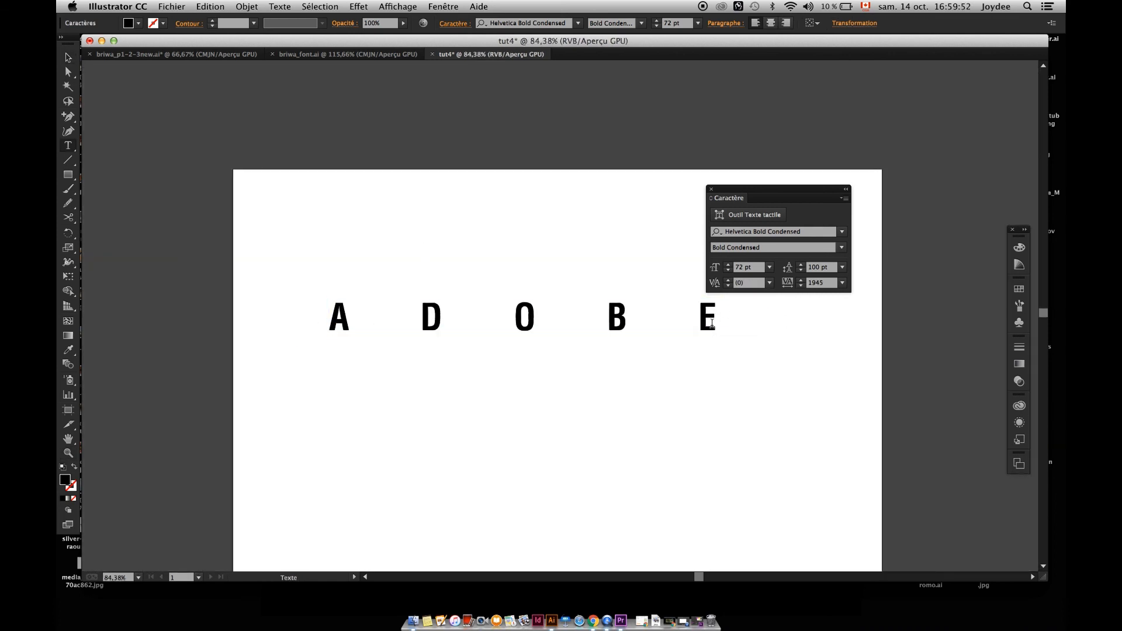
pyautogui.press('Return')
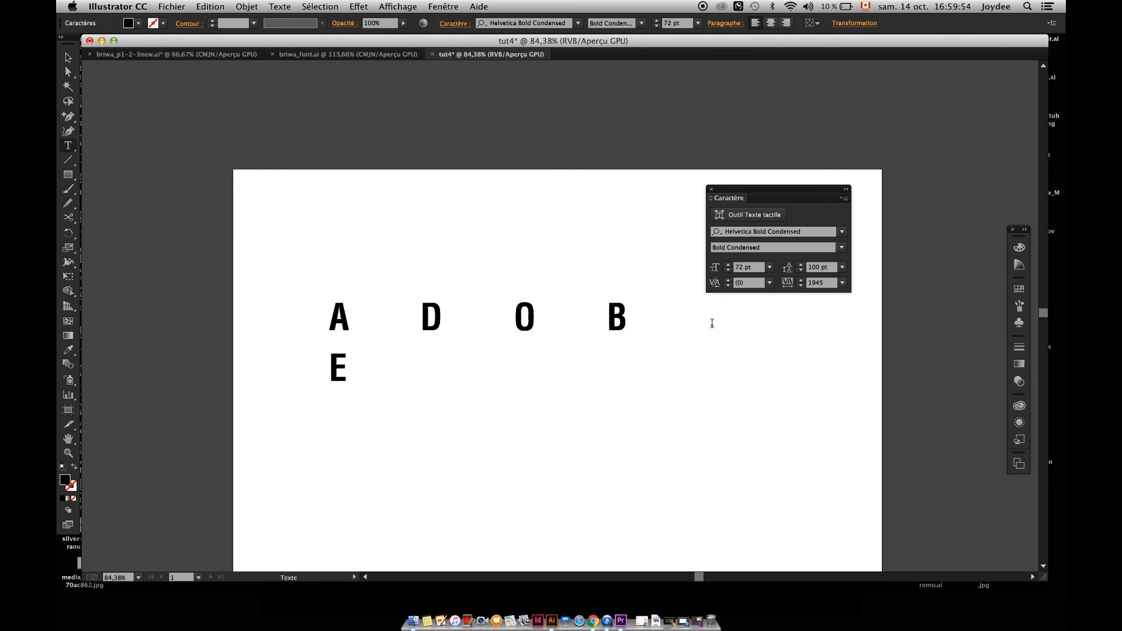
pyautogui.write('LLO')
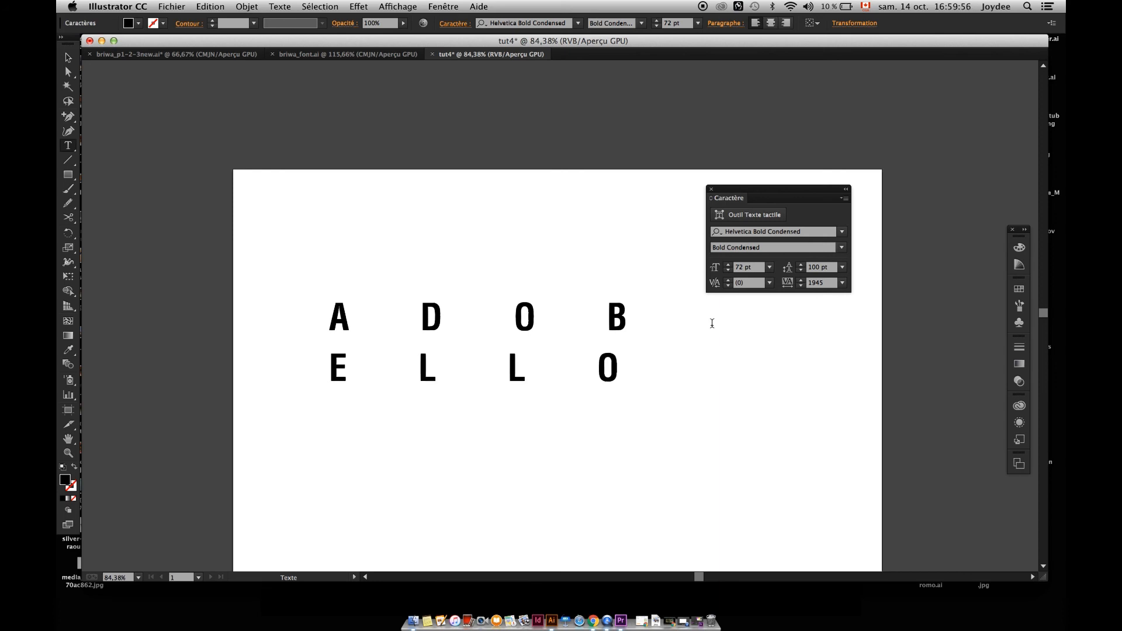
pyautogui.press('Escape')
# Nudge the leading of the two-line text down and up in small increments, ending at 90 pt.
pyautogui.click(819, 268)
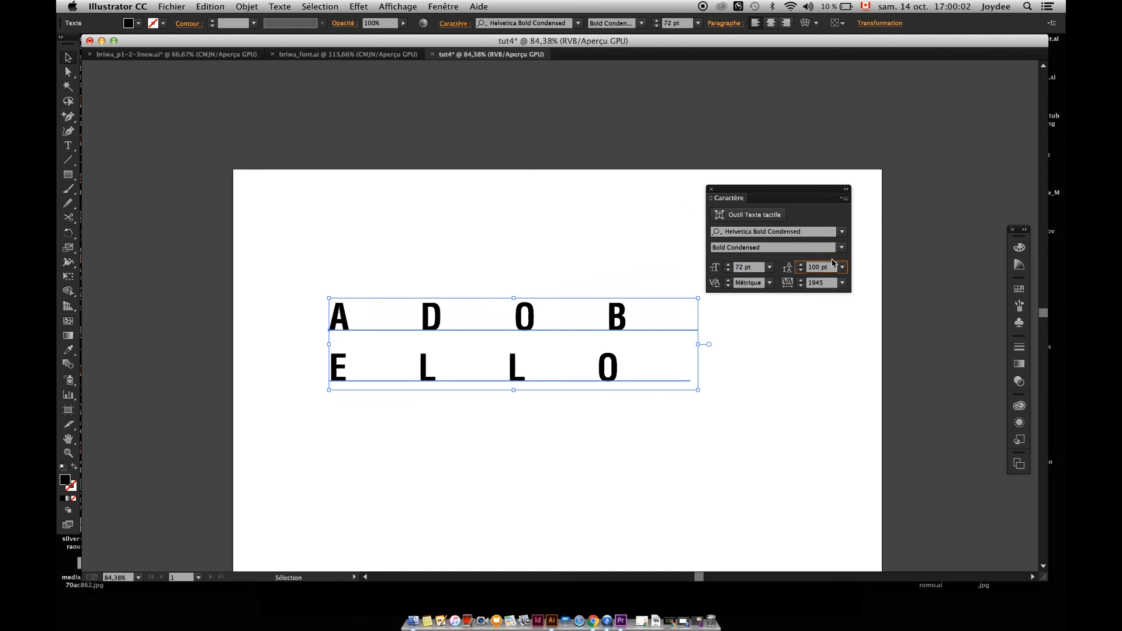
pyautogui.press('Down')
pyautogui.press('Down')
pyautogui.press('Down')
pyautogui.press('Down')
pyautogui.press('Down')
pyautogui.press('Down')
pyautogui.press('Down')
pyautogui.press('Down')
pyautogui.press('Down')
pyautogui.press('Down')
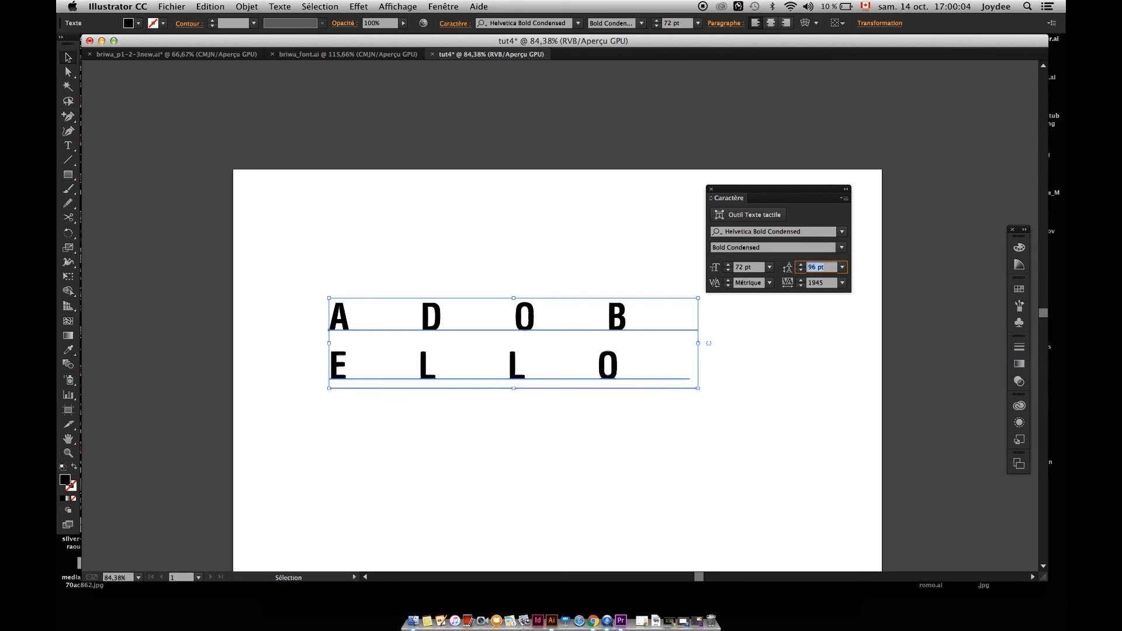
pyautogui.press('Up')
pyautogui.press('Up')
pyautogui.press('Up')
pyautogui.press('Up')
pyautogui.press('Up')
pyautogui.press('Up')
pyautogui.press('Down')
pyautogui.press('Down')
pyautogui.press('Down')
pyautogui.press('Down')
pyautogui.press('Down')
pyautogui.press('Down')
pyautogui.press('Down')
pyautogui.press('Down')
pyautogui.press('Down')
pyautogui.press('Down')
pyautogui.press('Down')
pyautogui.press('Down')
pyautogui.press('Down')
pyautogui.press('Down')
pyautogui.press('Down')
pyautogui.press('Down')
pyautogui.press('Down')
pyautogui.press('Down')
pyautogui.press('Down')
pyautogui.press('Down')
pyautogui.press('Up')
pyautogui.press('Up')
pyautogui.press('Up')
pyautogui.press('Up')
pyautogui.press('Up')
pyautogui.press('Up')
pyautogui.press('Up')
pyautogui.press('Up')
pyautogui.press('Up')
pyautogui.press('Up')
pyautogui.press('Up')
pyautogui.press('Up')
pyautogui.press('Up')
pyautogui.press('Up')
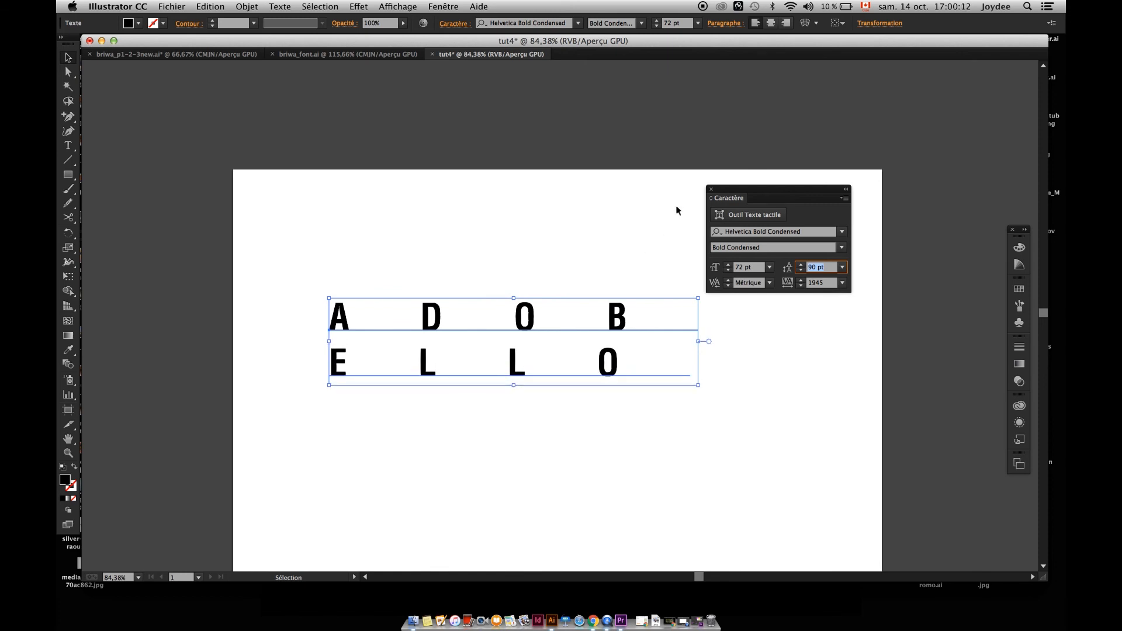
# Close the Character panel and delete the two-line text from the artboard.
pyautogui.moveTo(731, 193); pyautogui.dragTo(820, 128)
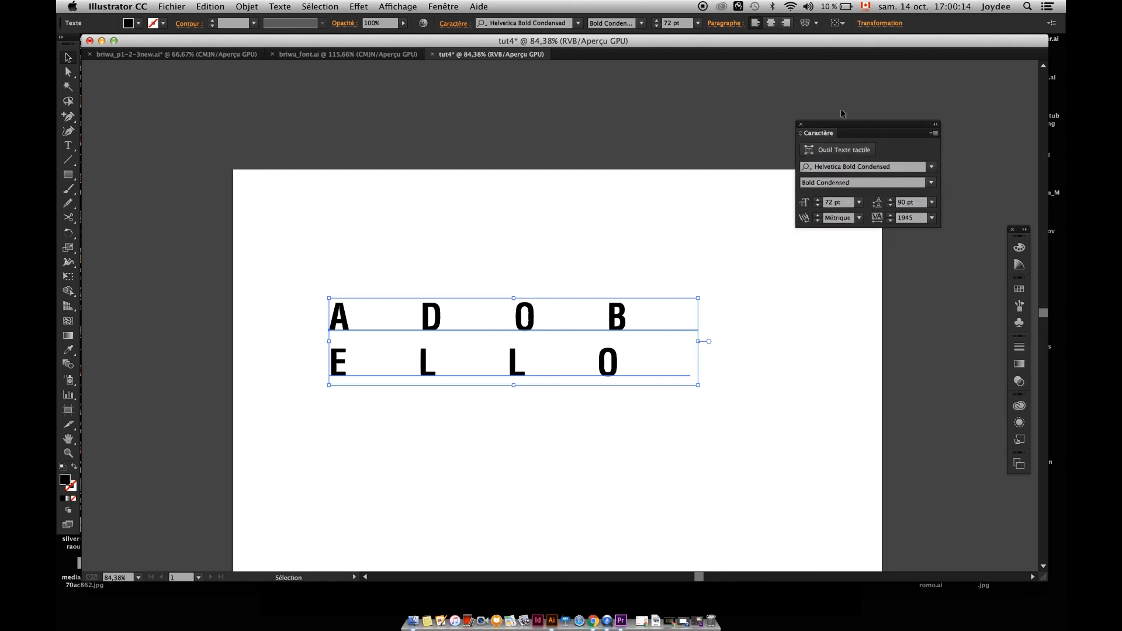
pyautogui.click(802, 126)
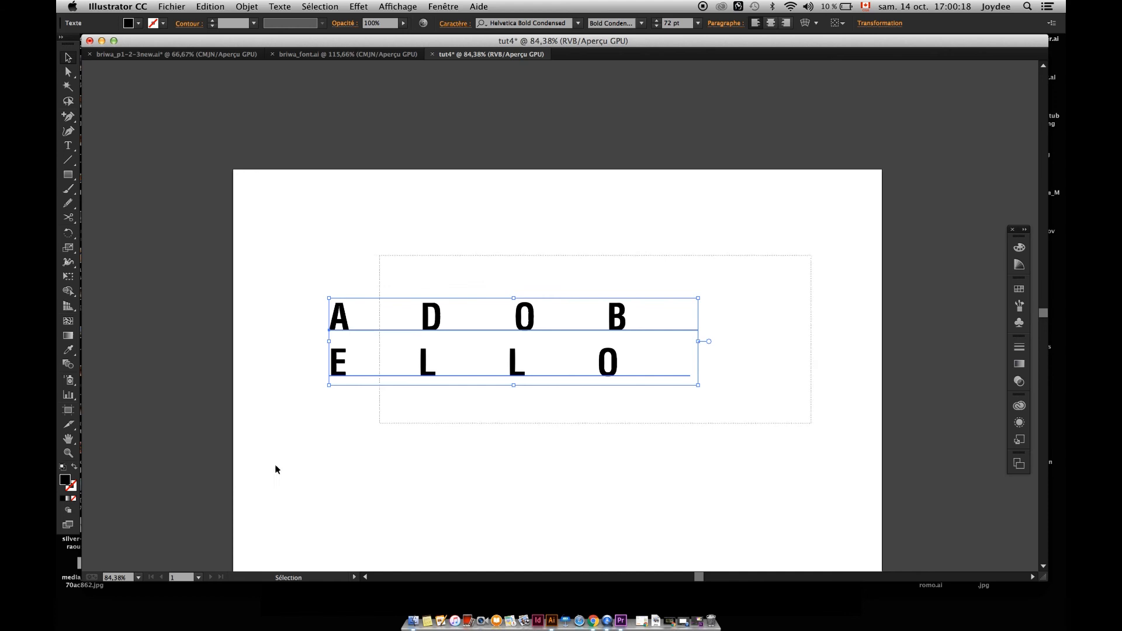
pyautogui.moveTo(450, 303); pyautogui.dragTo(500, 251)
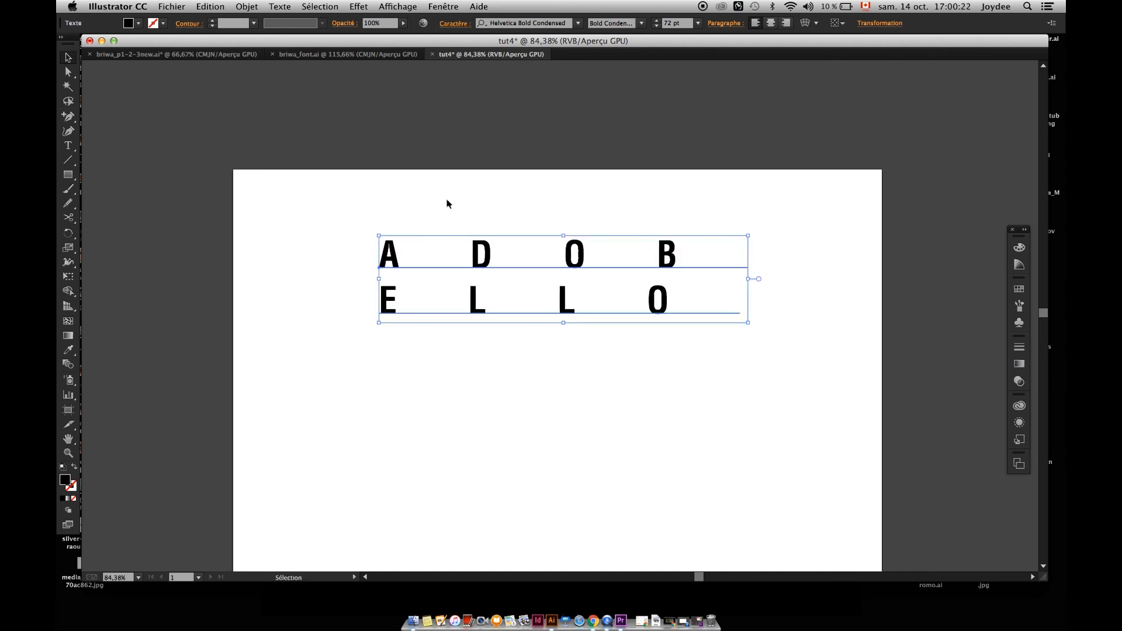
pyautogui.press('Delete')
pyautogui.press('t')
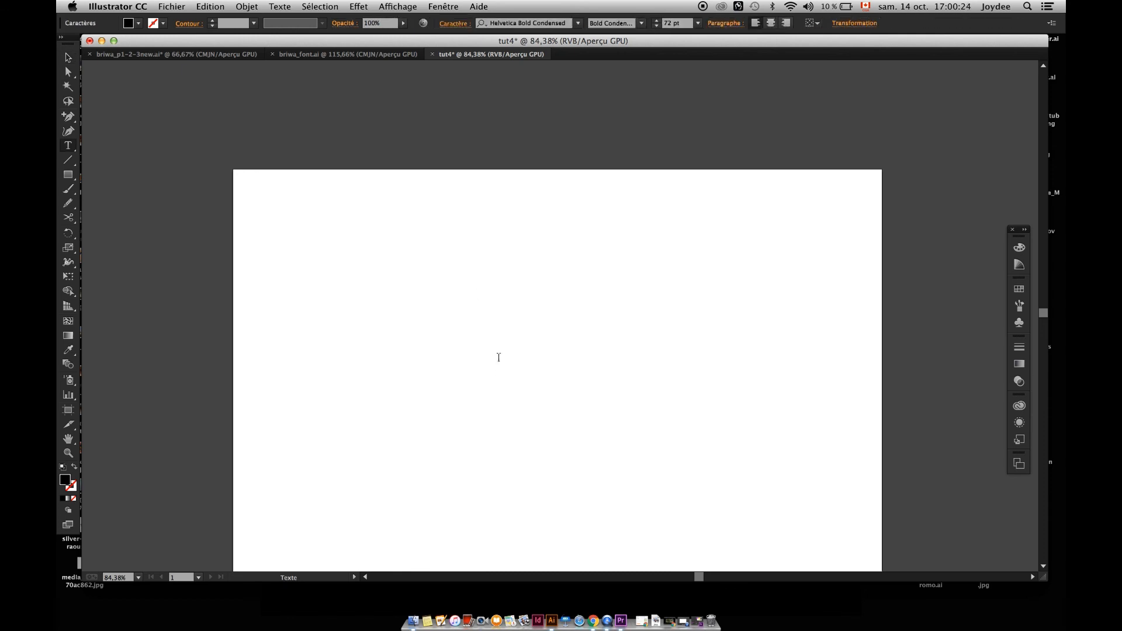